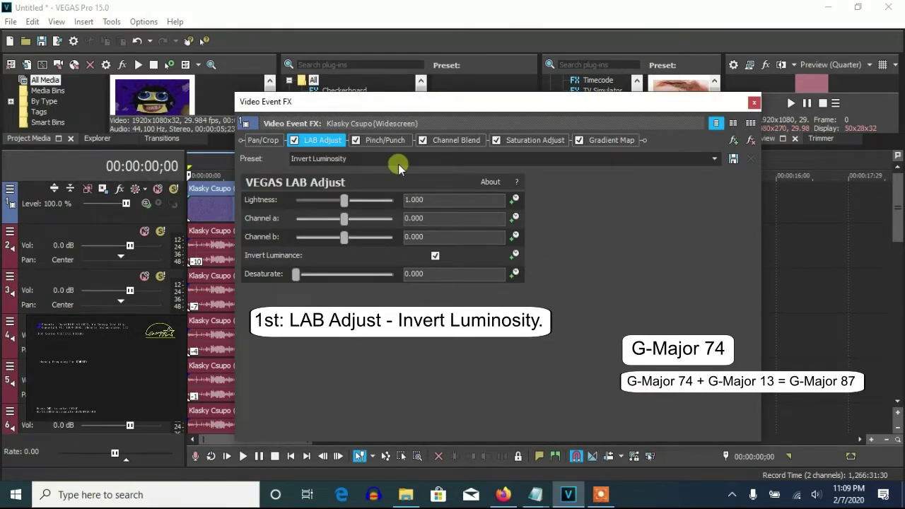
# Review the Pinch/Punch, Channel Blend and Saturation Adjust settings in the video event's effect chain.
pyautogui.click(385, 140)
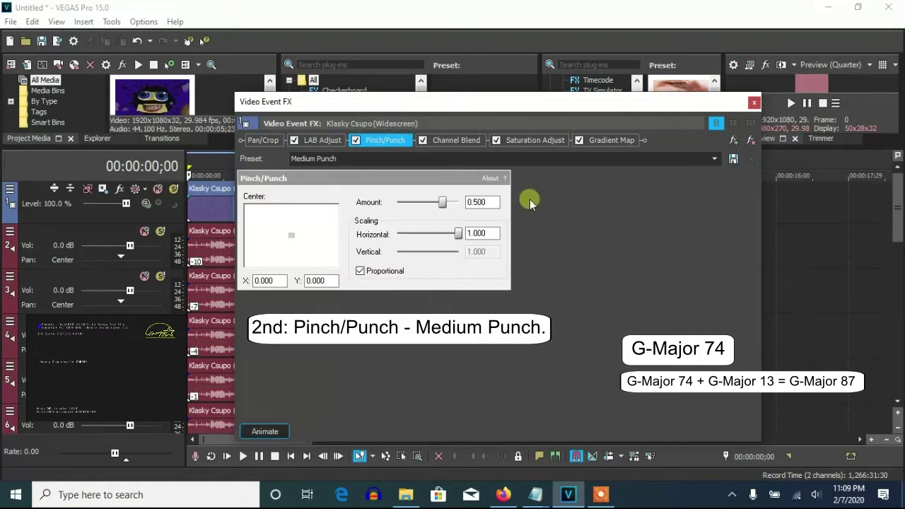
pyautogui.click(469, 140)
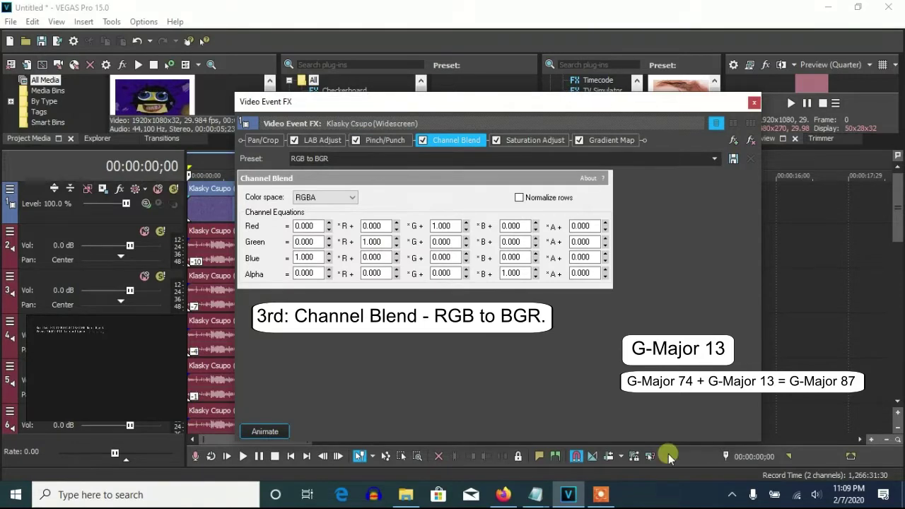
pyautogui.click(542, 140)
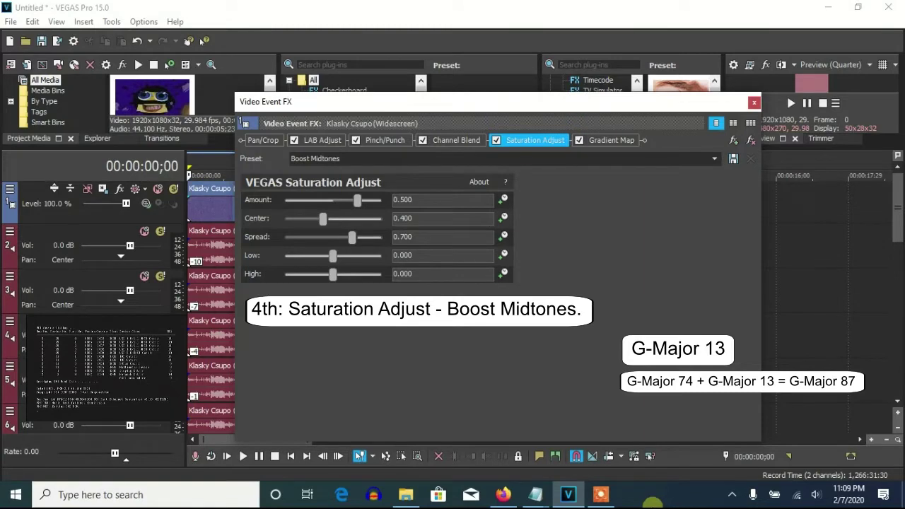
# Inspect the RGBA values of all three Gradient Map points, and close the video event's effects.
pyautogui.click(606, 141)
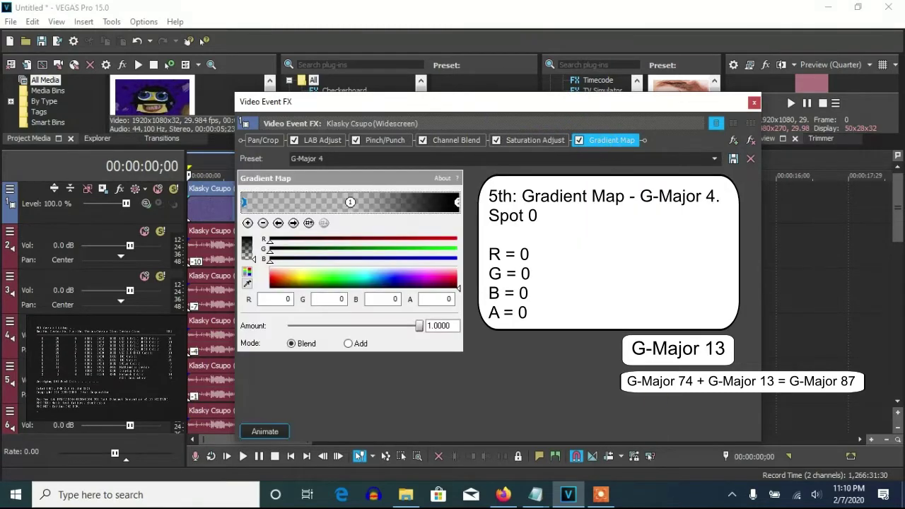
pyautogui.click(294, 223)
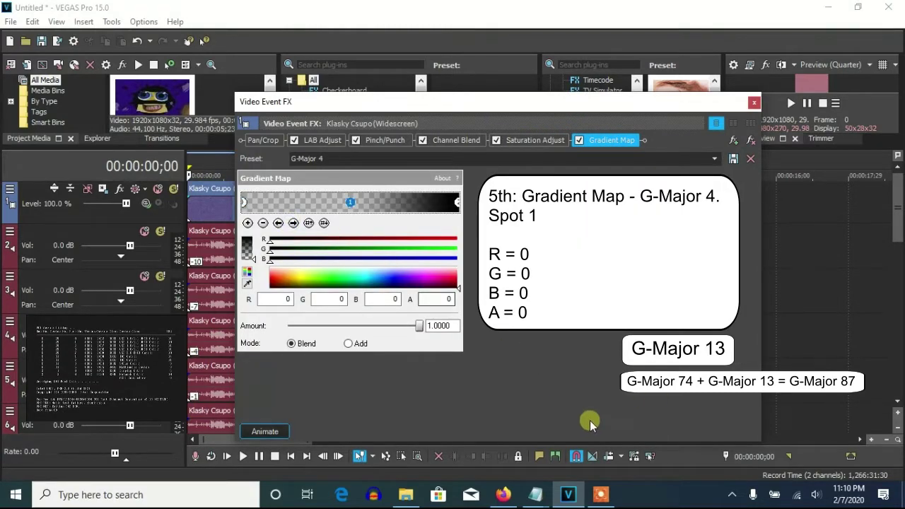
pyautogui.click(293, 222)
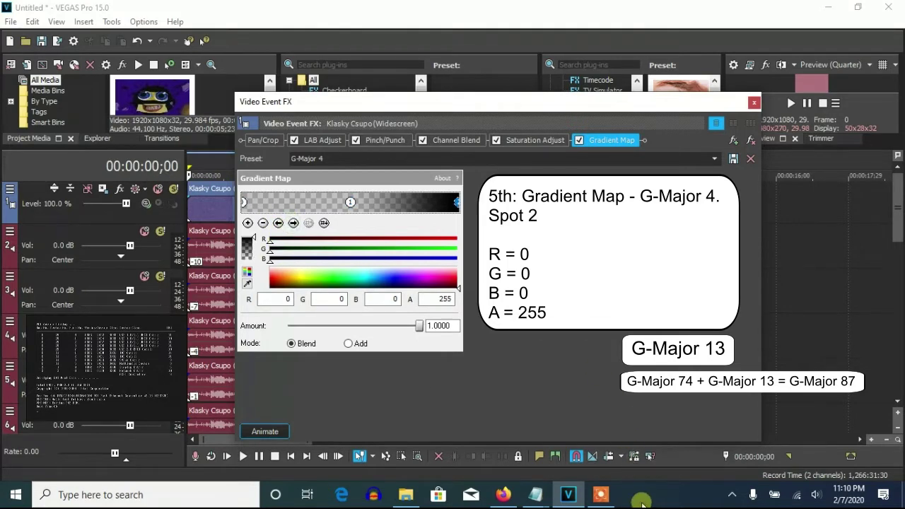
pyautogui.click(754, 102)
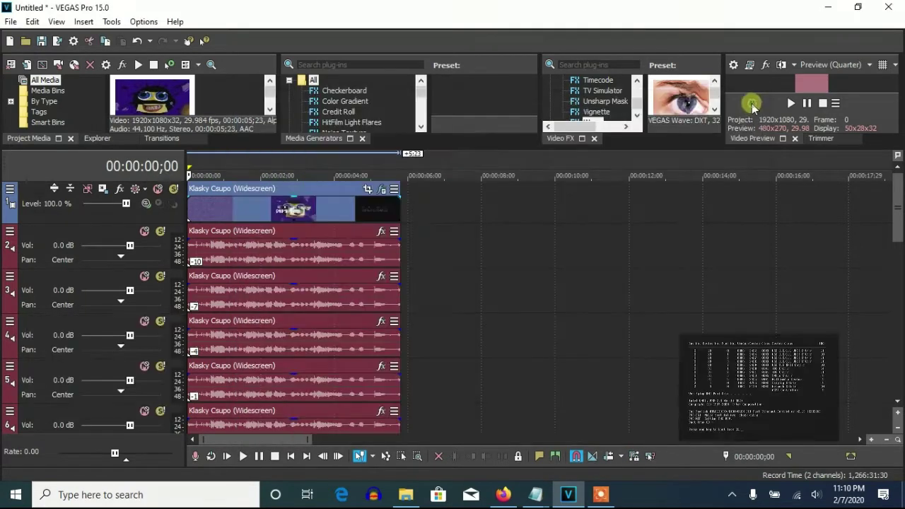
# Check the time stretch and pitch shift properties of the audio events on tracks 2 and 3.
pyautogui.rightClick(362, 265)
pyautogui.click(410, 477)
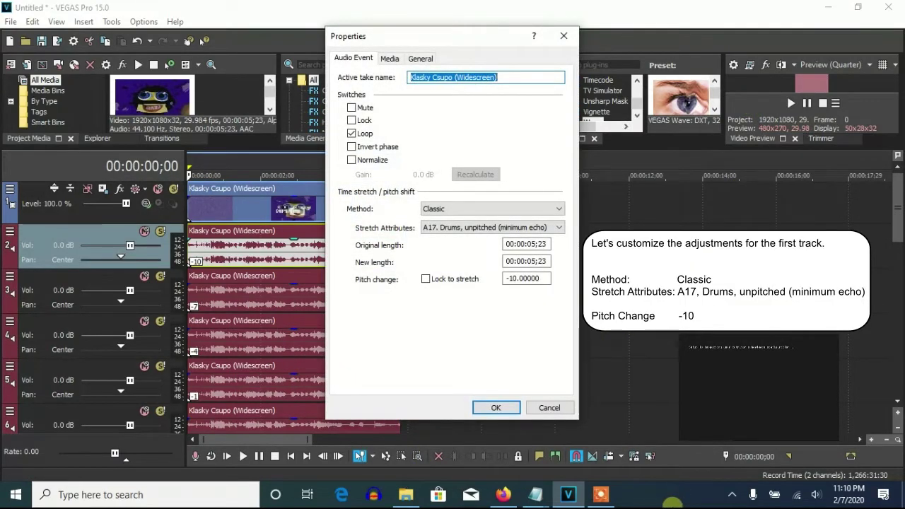
pyautogui.click(496, 407)
pyautogui.rightClick(284, 301)
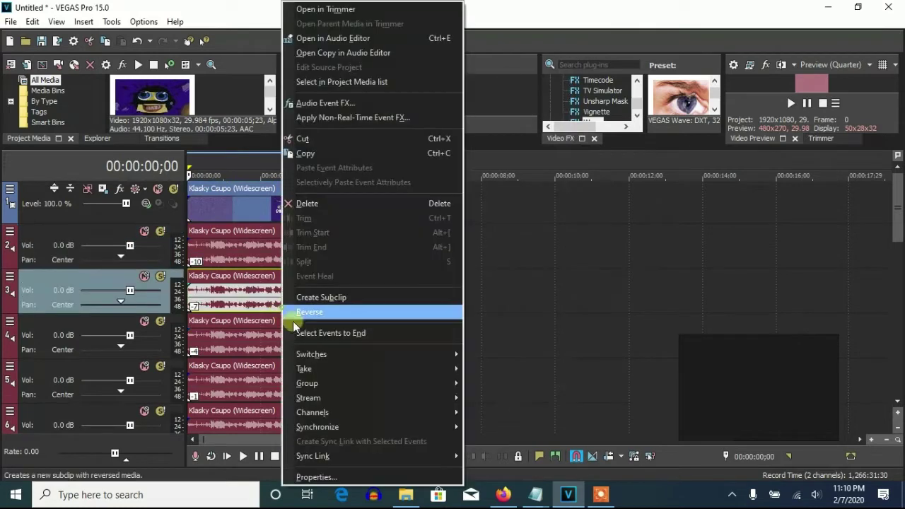
pyautogui.click(326, 476)
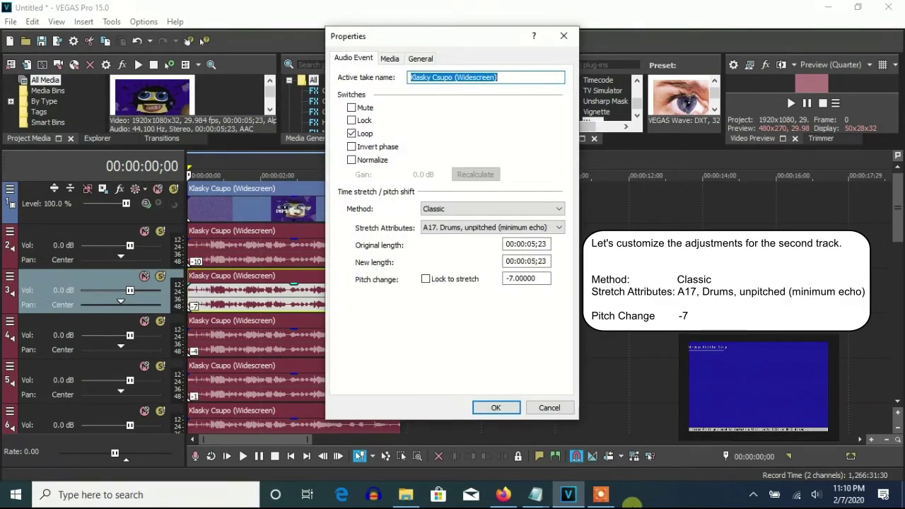
pyautogui.click(494, 407)
# Check the time stretch and pitch shift properties of the audio events on tracks 4 and 5.
pyautogui.rightClick(268, 346)
pyautogui.click(325, 476)
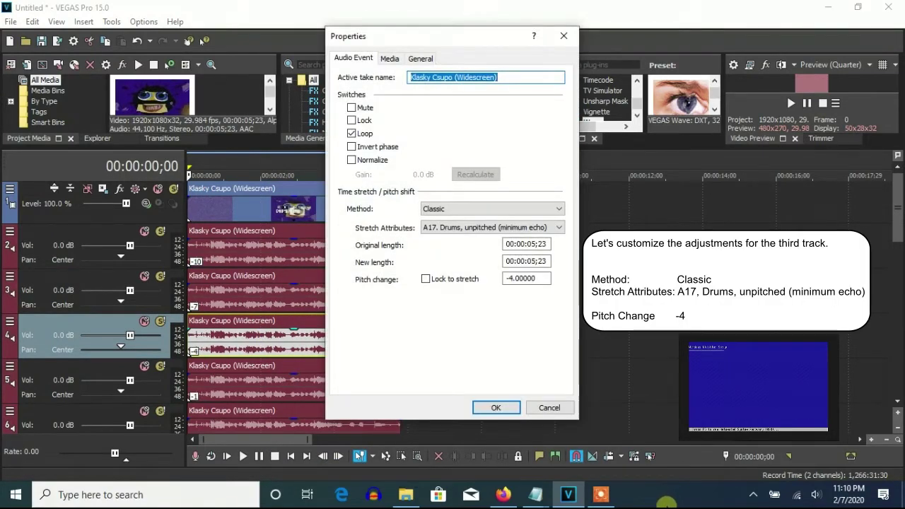
pyautogui.click(494, 409)
pyautogui.rightClick(343, 384)
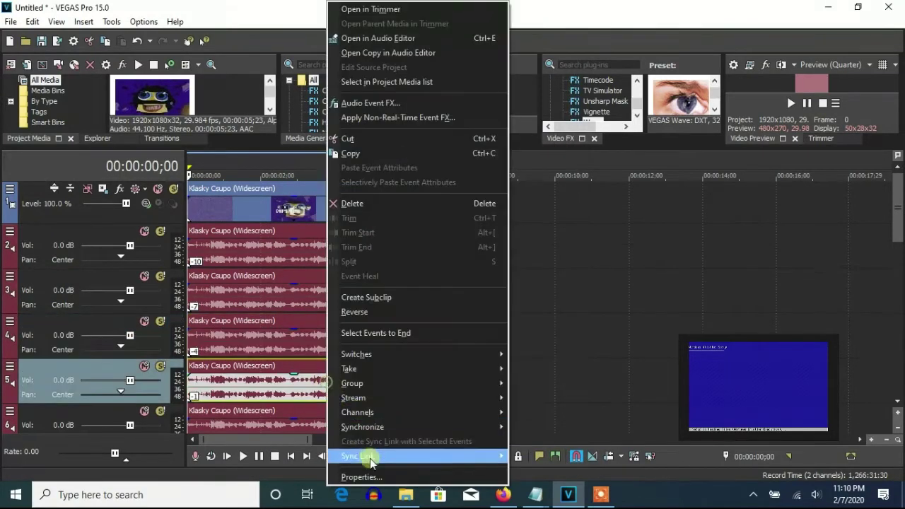
pyautogui.click(354, 477)
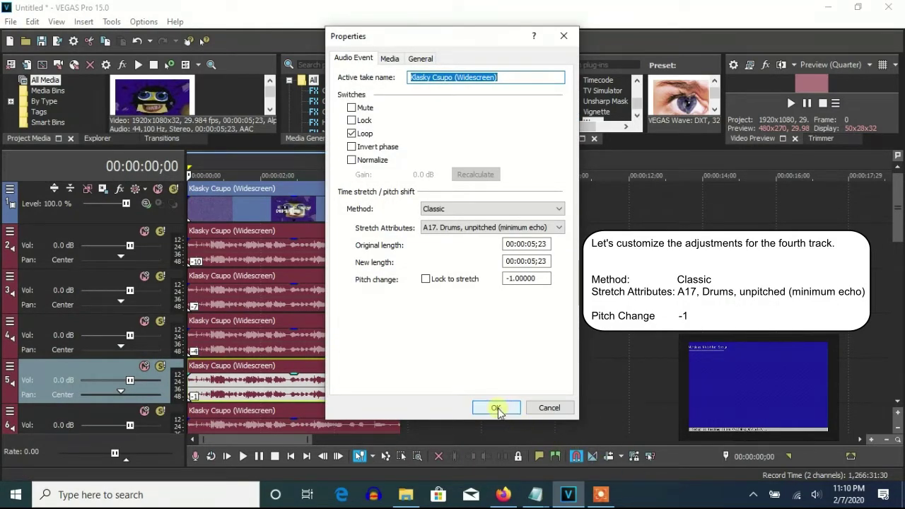
pyautogui.click(496, 409)
# Check the time stretch and pitch shift properties of the audio events on tracks 6 and 7.
pyautogui.rightClick(375, 428)
pyautogui.click(401, 478)
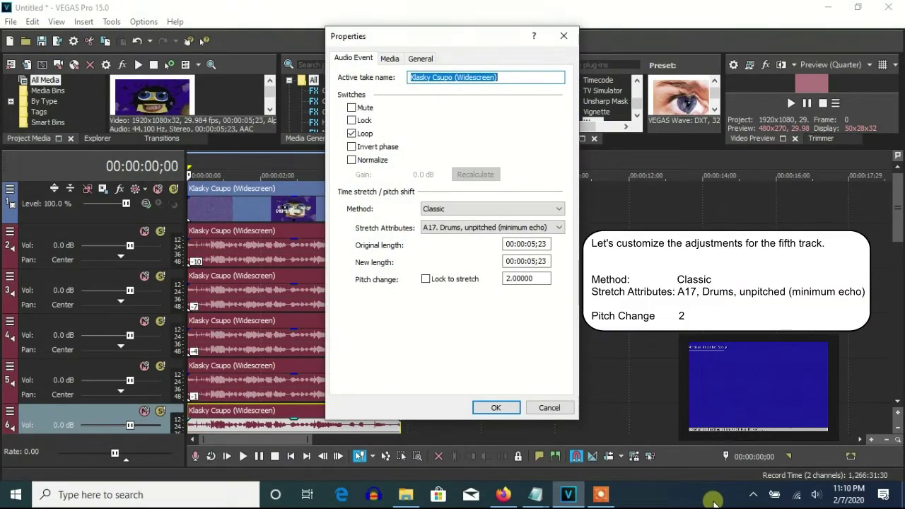
pyautogui.click(506, 412)
pyautogui.moveTo(895, 222); pyautogui.dragTo(895, 275)
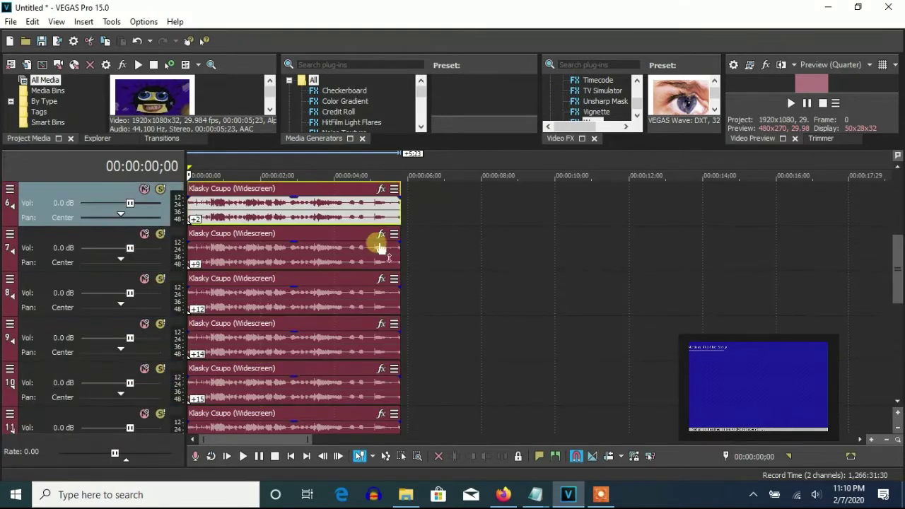
pyautogui.rightClick(339, 253)
pyautogui.click(396, 476)
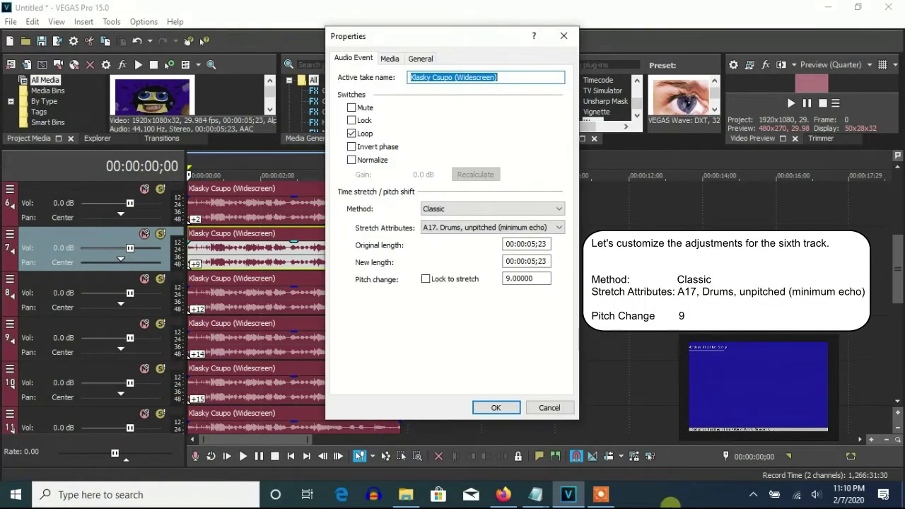
pyautogui.click(493, 408)
# Check the time stretch and pitch shift properties of the audio events on tracks 8 and 9.
pyautogui.rightClick(296, 302)
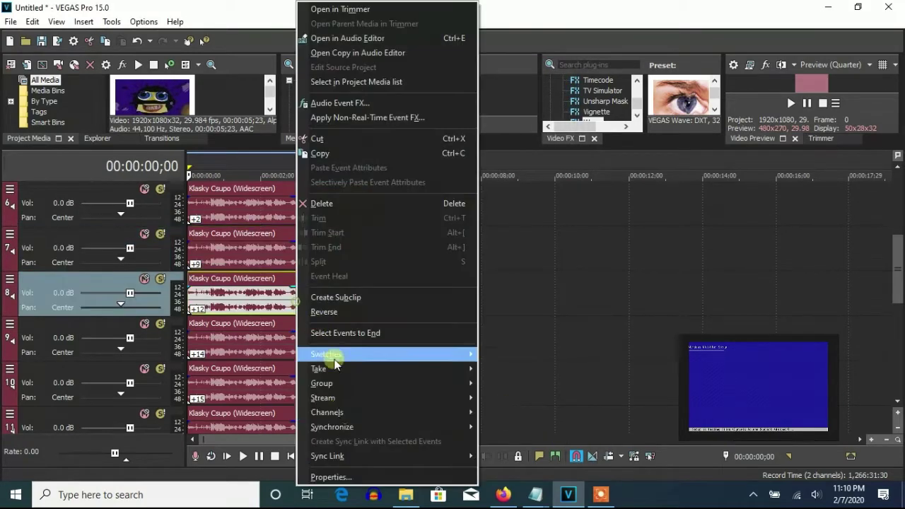
pyautogui.click(330, 476)
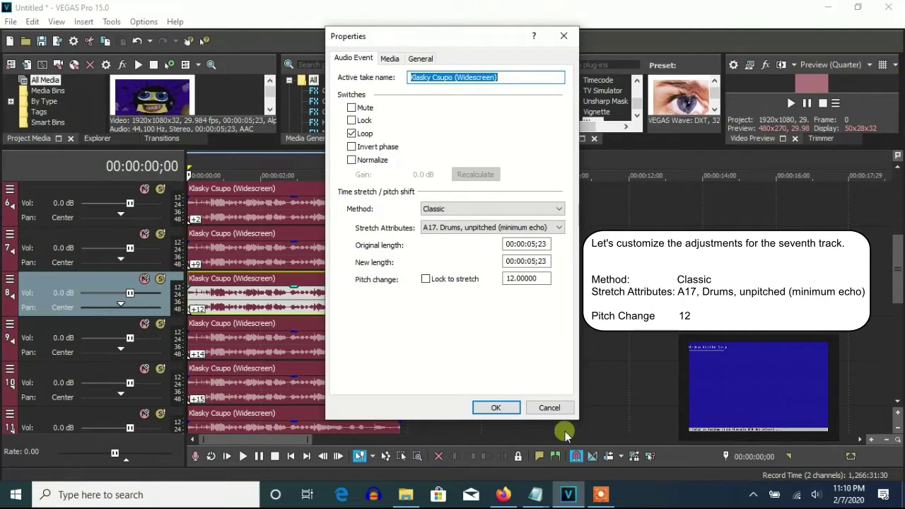
pyautogui.click(495, 407)
pyautogui.rightClick(295, 347)
pyautogui.click(346, 476)
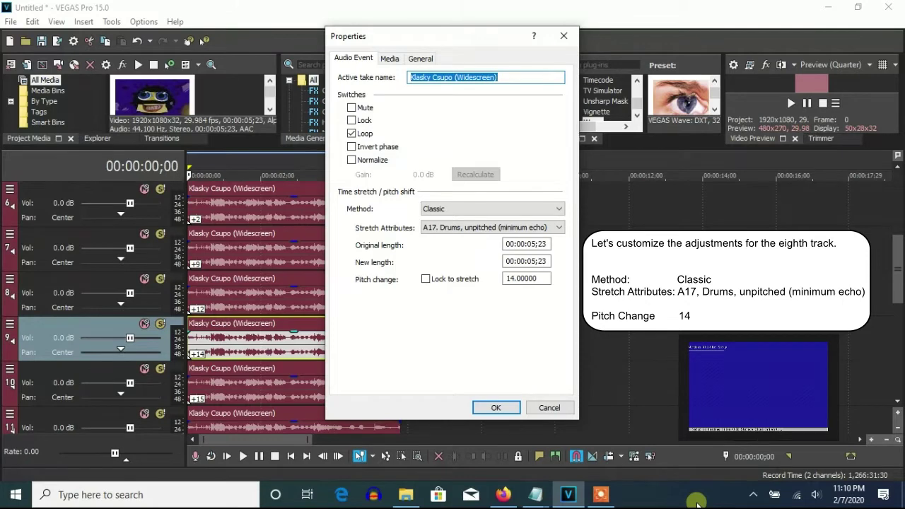
pyautogui.click(495, 407)
# Check the time stretch and pitch shift properties of the audio events on tracks 10 and 11.
pyautogui.rightClick(336, 383)
pyautogui.click(366, 477)
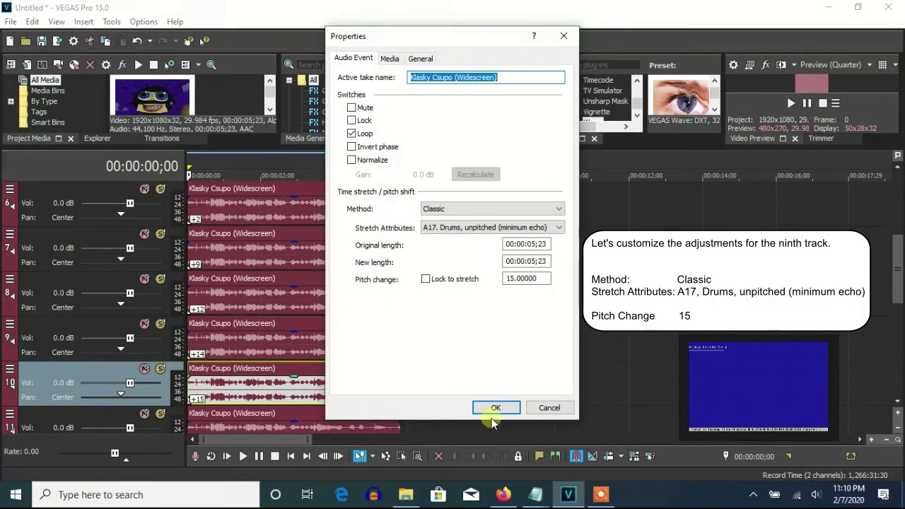
pyautogui.click(493, 407)
pyautogui.rightClick(365, 427)
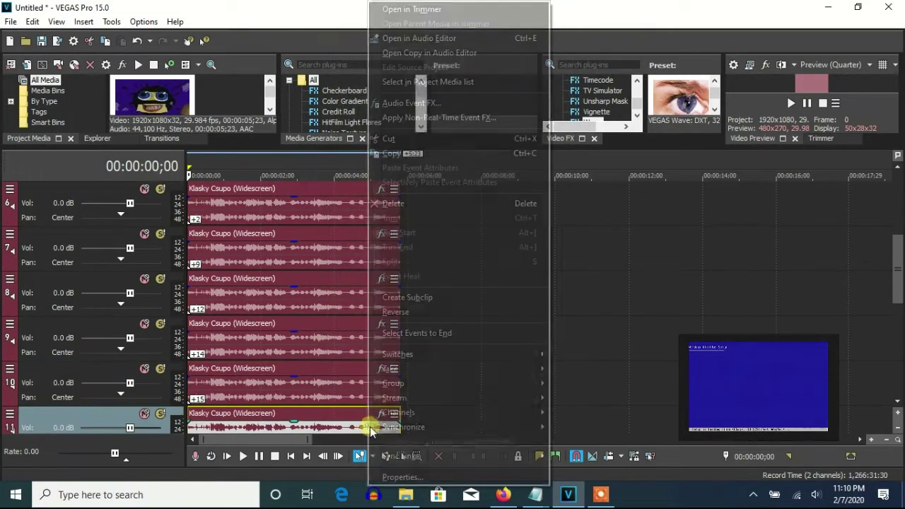
pyautogui.click(407, 463)
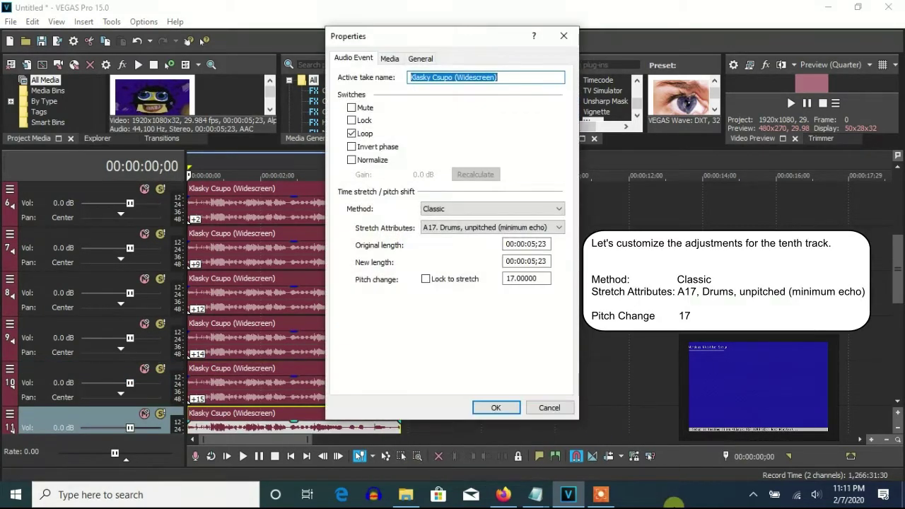
pyautogui.click(506, 412)
# Check the time stretch and pitch shift properties of the audio events on tracks 12 and 13.
pyautogui.scroll(-4, 896, 259)
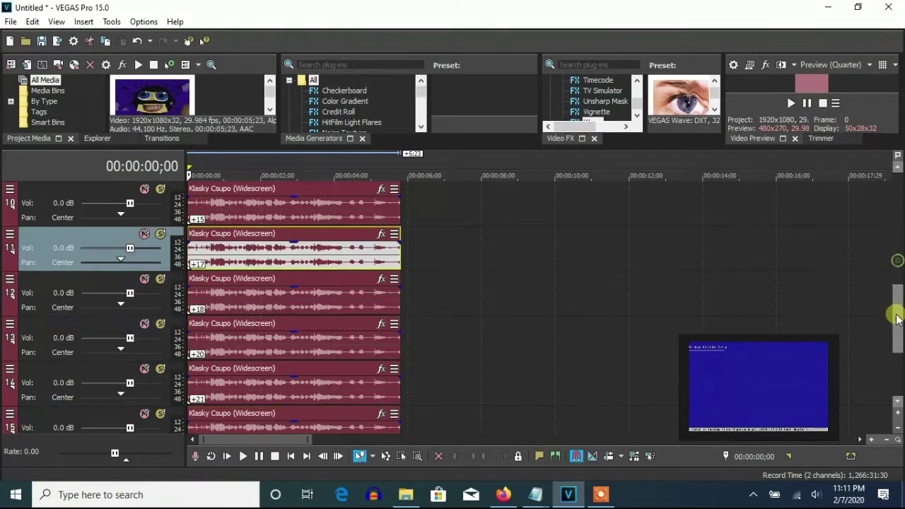
pyautogui.rightClick(318, 275)
pyautogui.click(353, 474)
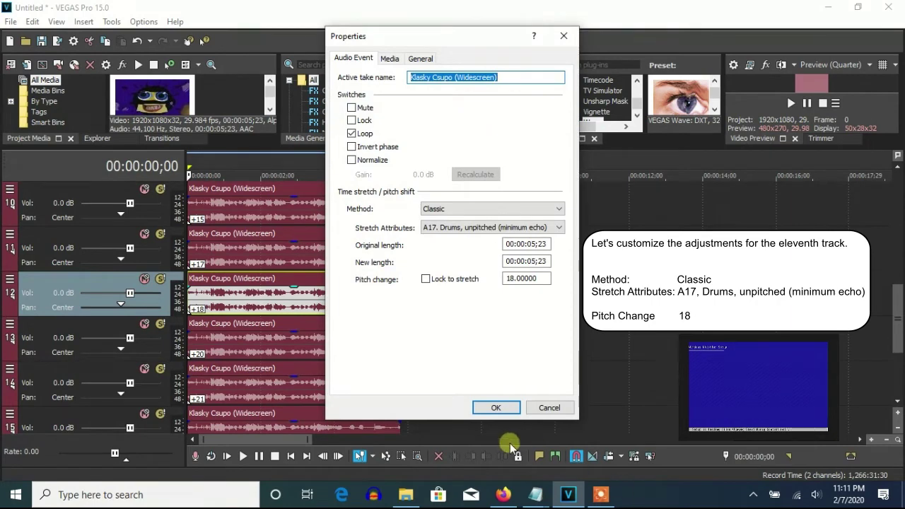
pyautogui.click(493, 407)
pyautogui.rightClick(313, 346)
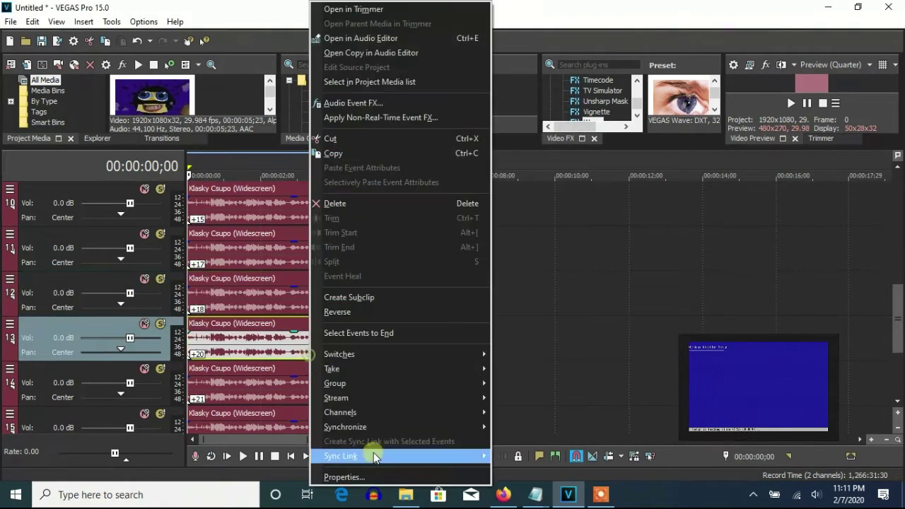
pyautogui.click(353, 475)
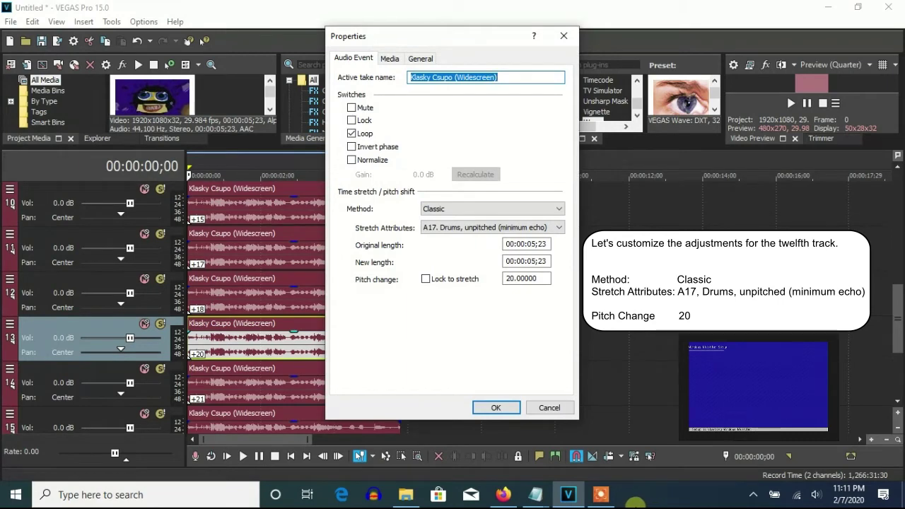
pyautogui.click(492, 408)
# Check the time stretch and pitch shift properties of the audio events on tracks 14 and 15.
pyautogui.rightClick(354, 393)
pyautogui.click(413, 478)
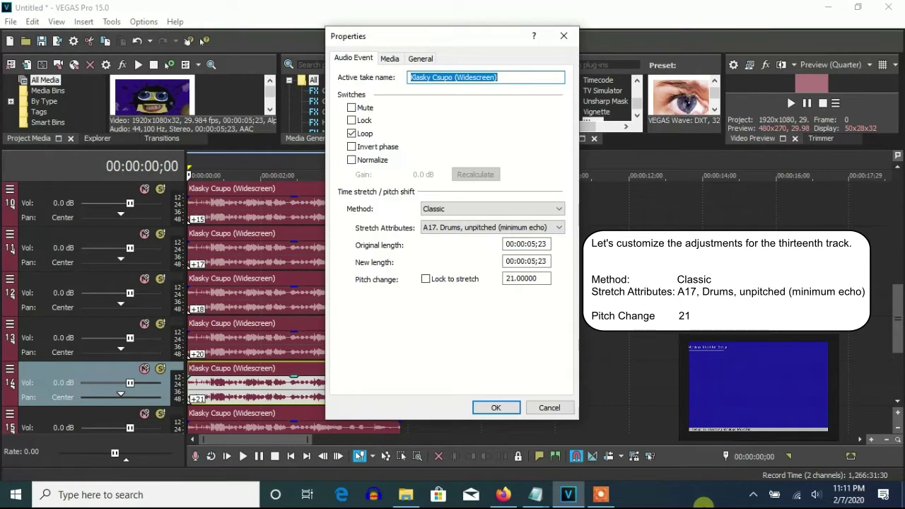
pyautogui.click(504, 406)
pyautogui.moveTo(899, 339); pyautogui.dragTo(896, 369)
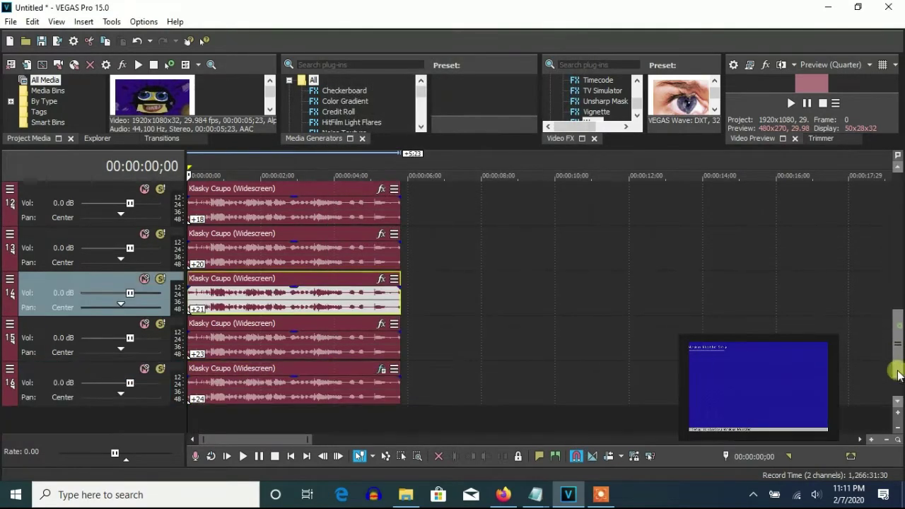
pyautogui.scroll(-1, 365, 299)
pyautogui.rightClick(365, 299)
pyautogui.click(481, 442)
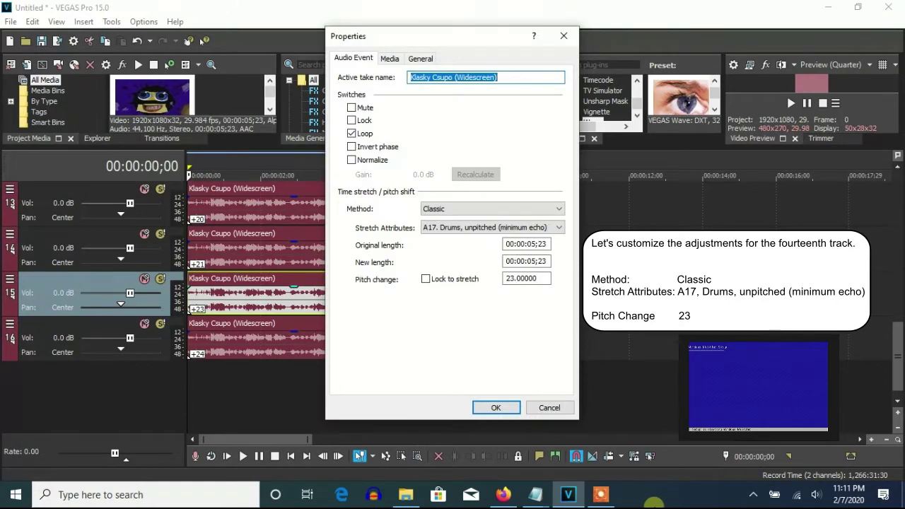
pyautogui.click(496, 408)
# Check the pitch shift properties and the event effects of the audio event on track 16.
pyautogui.rightClick(363, 344)
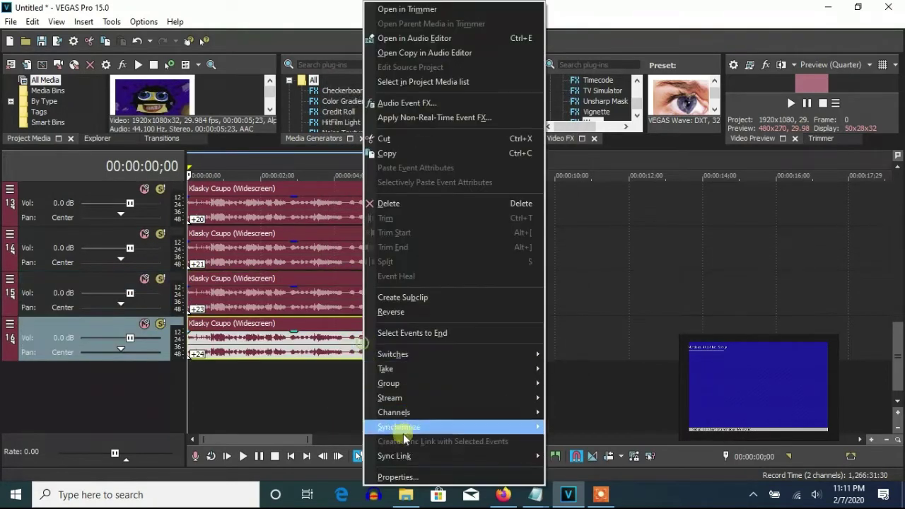
pyautogui.click(398, 477)
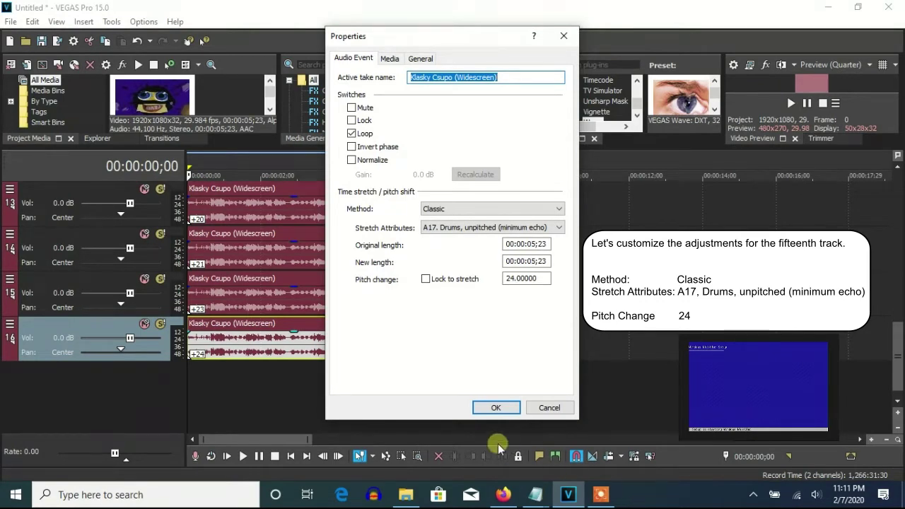
pyautogui.click(495, 407)
pyautogui.click(381, 325)
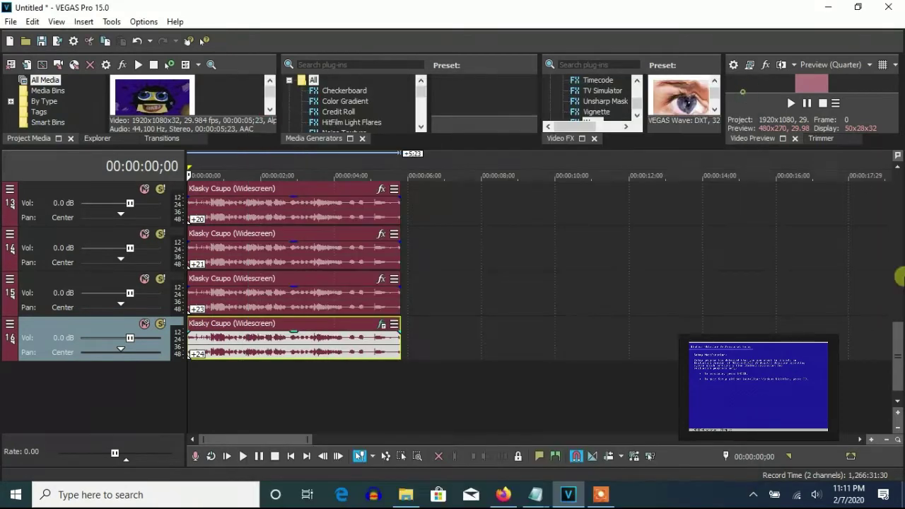
pyautogui.click(744, 91)
# Open the Render As options for the project.
pyautogui.moveTo(897, 381); pyautogui.dragTo(897, 170)
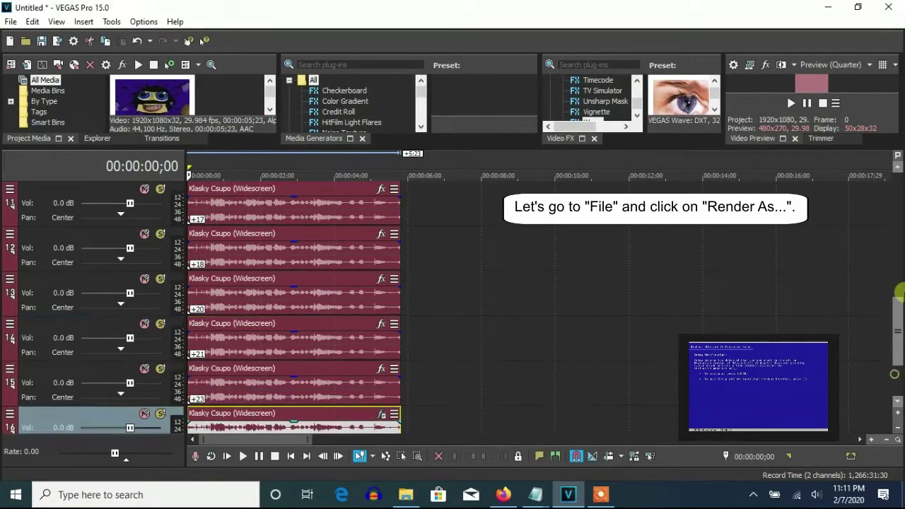
pyautogui.click(11, 21)
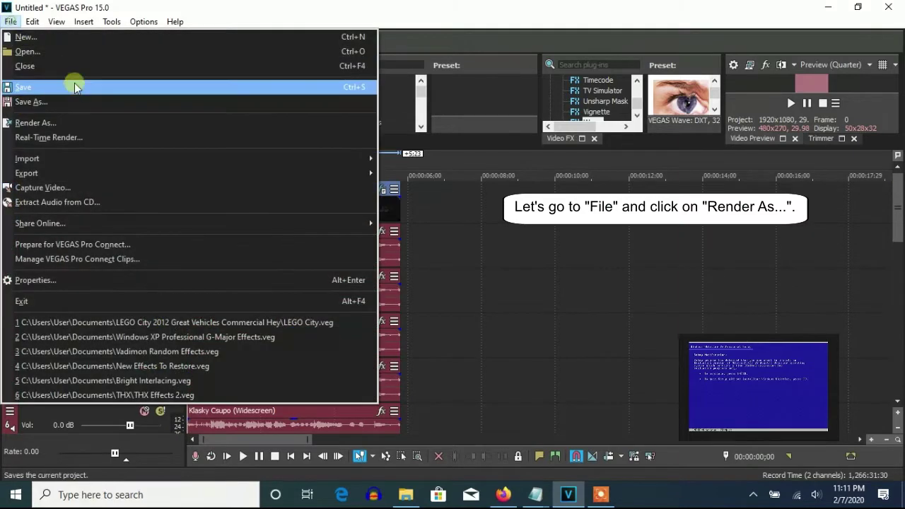
pyautogui.click(63, 123)
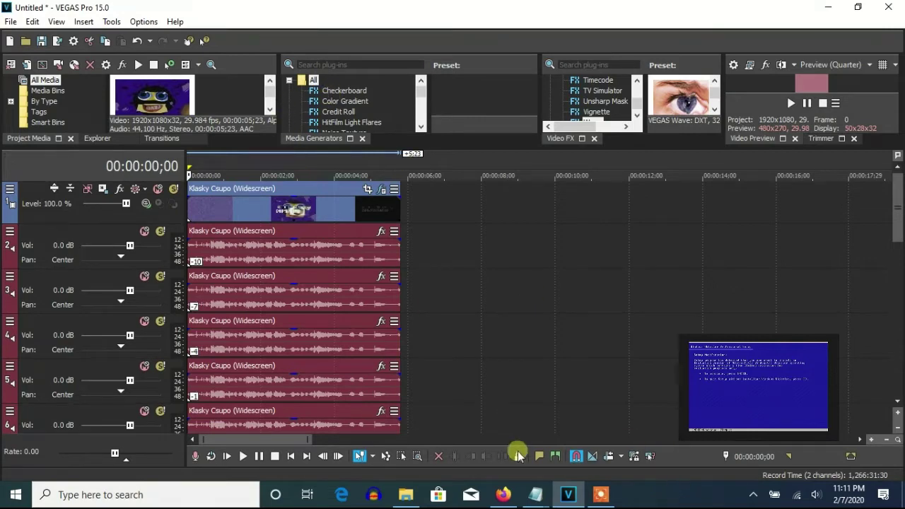
# Render the project as G-Major 87.mp4 in the LEGO City 2012 commercial folder, using Sony AVC/MVC with the Internet 1280x720-30p template.
pyautogui.moveTo(565, 491)
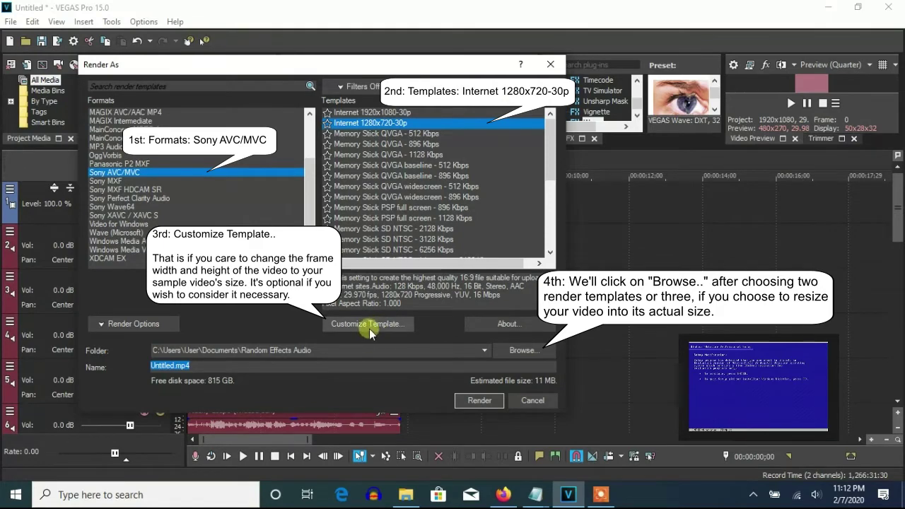
pyautogui.click(515, 349)
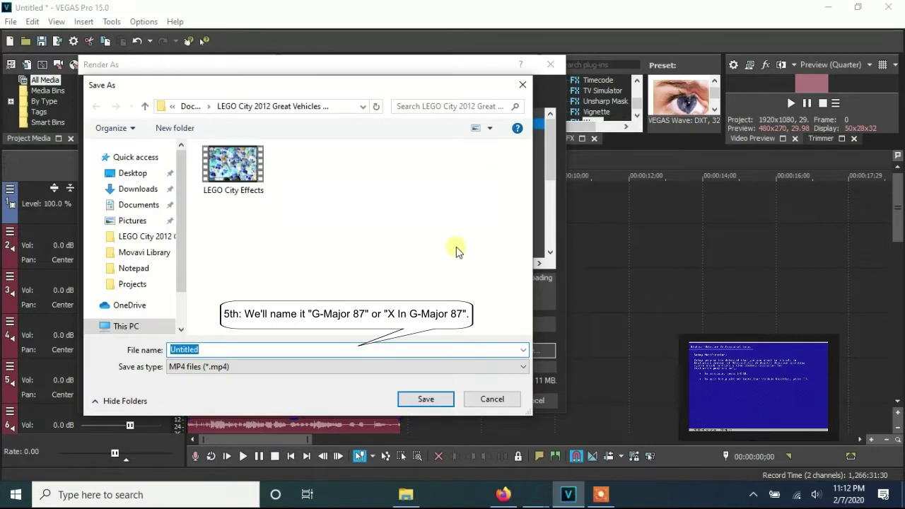
pyautogui.write('G')
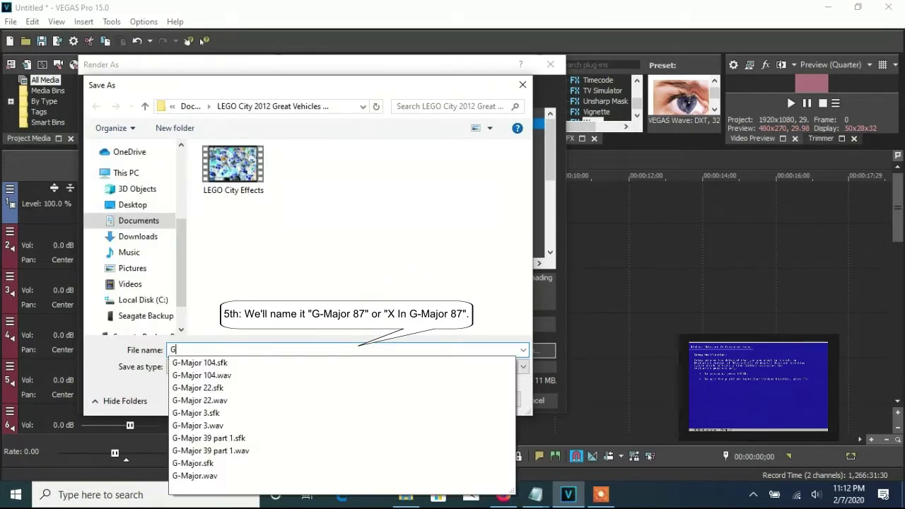
pyautogui.write('-Major 87')
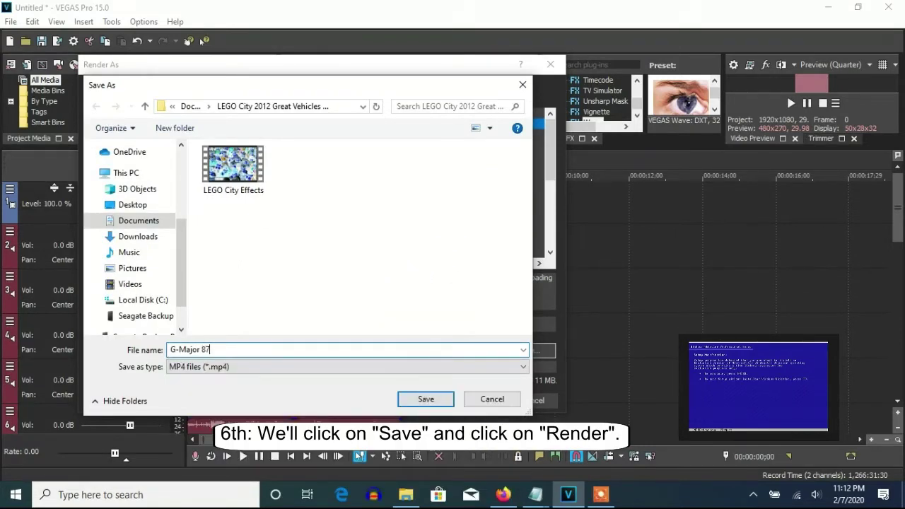
pyautogui.click(425, 399)
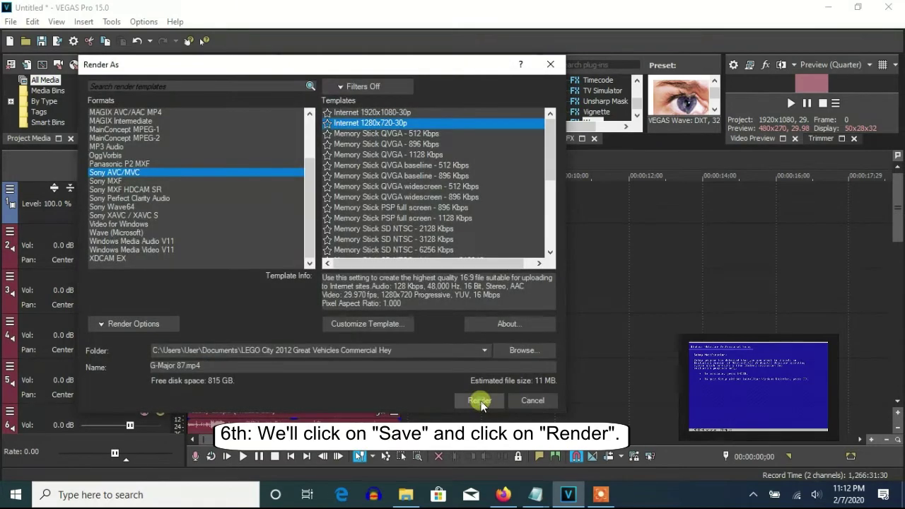
pyautogui.click(480, 398)
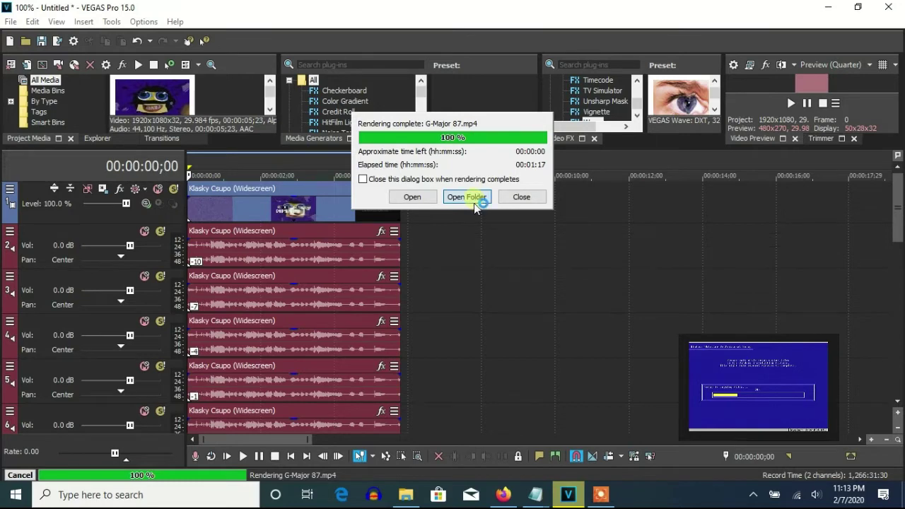
# Open the folder of the finished render and place the G-Major 87 video on the timeline just after the Klasky Csupo clip.
pyautogui.click(474, 199)
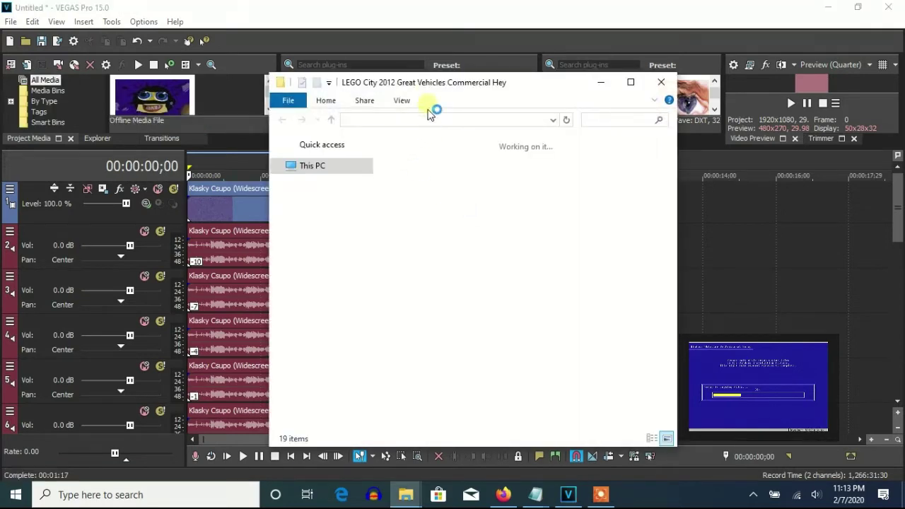
pyautogui.moveTo(459, 85); pyautogui.dragTo(538, 87)
pyautogui.moveTo(416, 174); pyautogui.dragTo(494, 178)
pyautogui.scroll(-5, 811, 211)
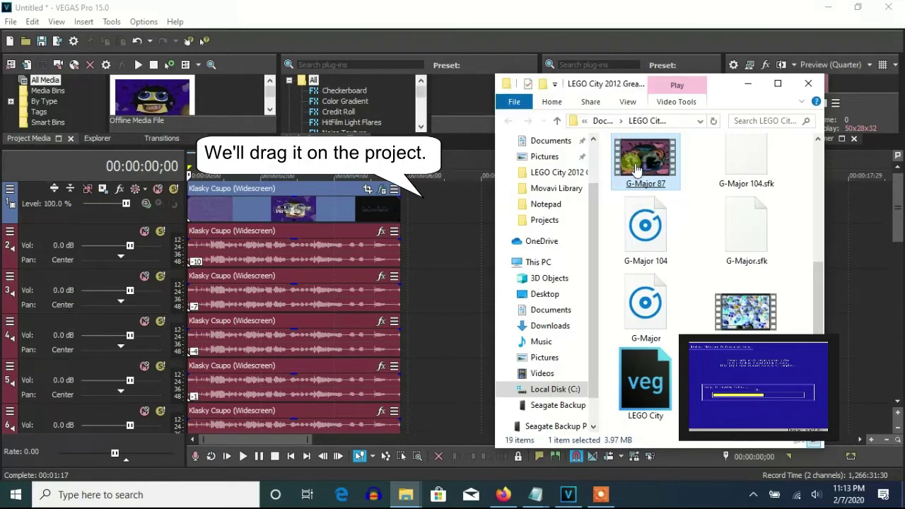
pyautogui.moveTo(416, 223); pyautogui.dragTo(416, 212)
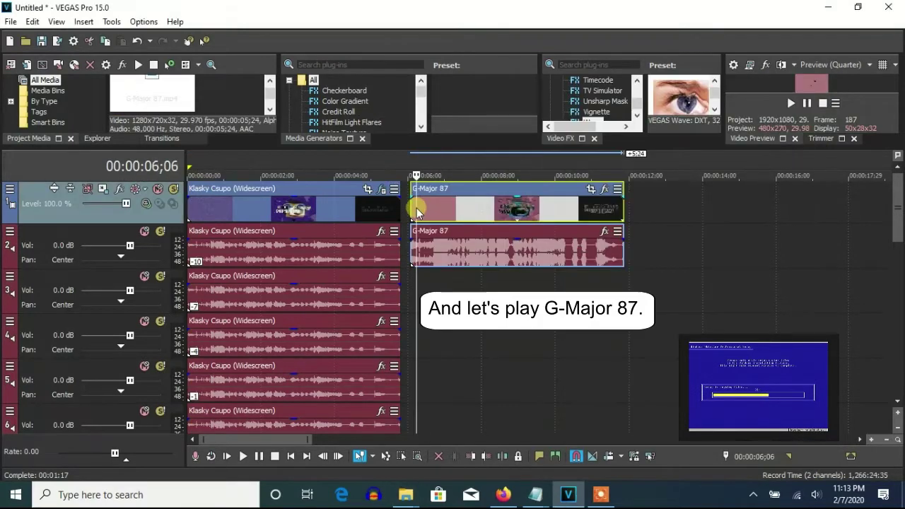
# Enlarge the video preview and play the project from the beginning of the Klasky Csupo clip.
pyautogui.click(190, 207)
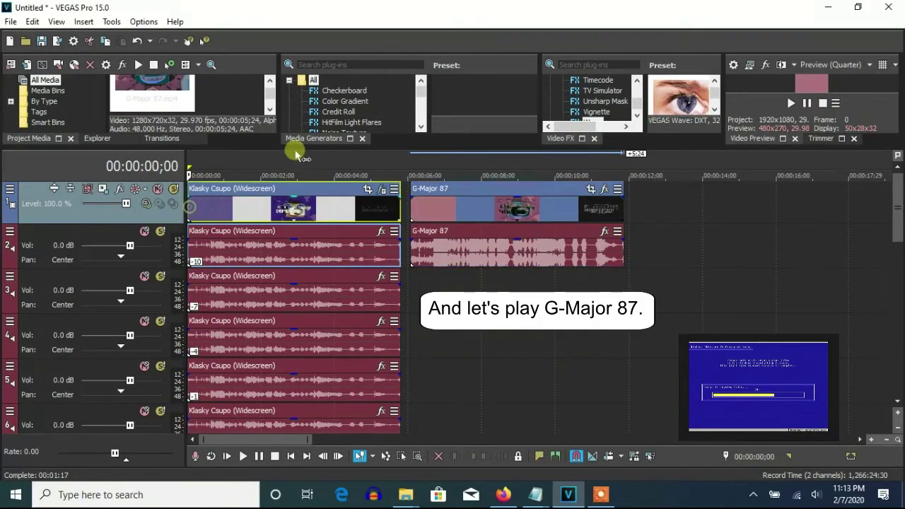
pyautogui.moveTo(290, 147); pyautogui.dragTo(282, 228)
pyautogui.click(788, 186)
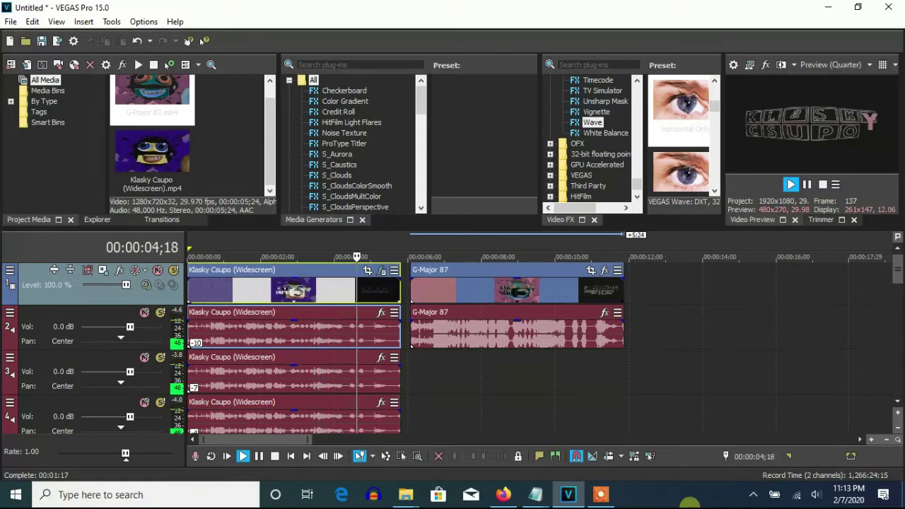
pyautogui.click(806, 184)
# Shift the G-Major 87 clip about 1;07 later on the timeline and duplicate the audio track that holds its sound.
pyautogui.moveTo(472, 306); pyautogui.dragTo(518, 293)
pyautogui.rightClick(430, 326)
pyautogui.press('Escape')
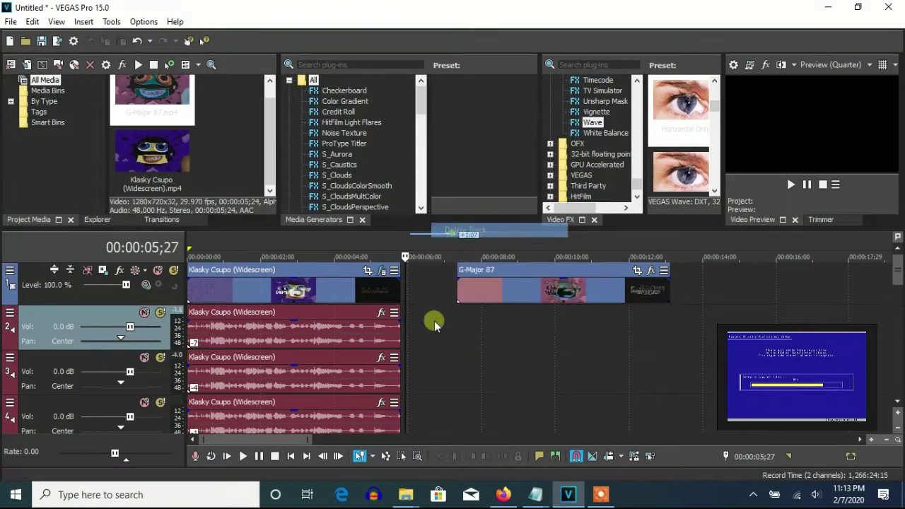
pyautogui.click(137, 41)
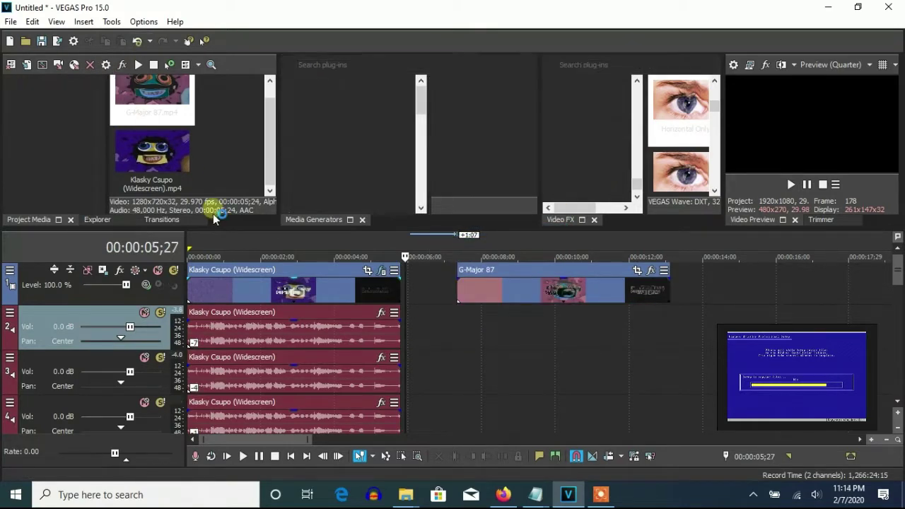
pyautogui.rightClick(419, 379)
pyautogui.click(440, 270)
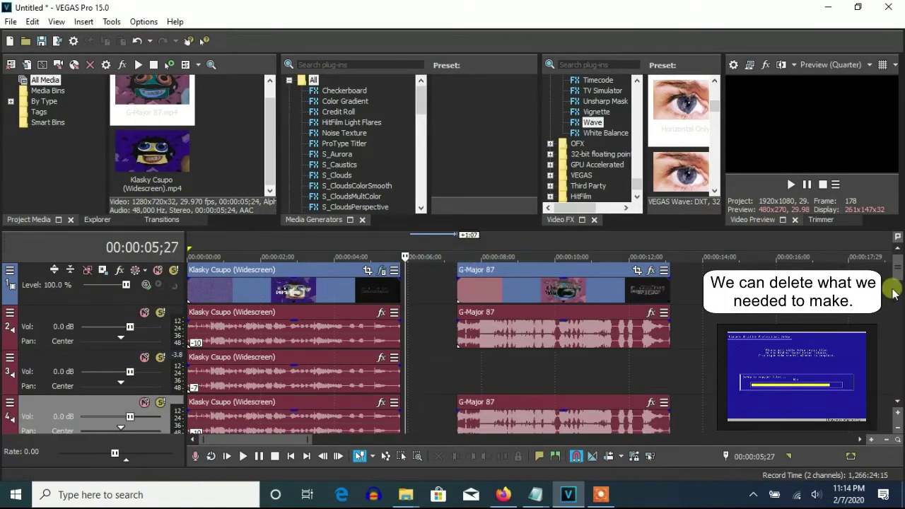
# Delete all audio tracks that hold only Klasky Csupo audio, keeping the two tracks that contain G-Major 87.
pyautogui.moveTo(900, 265); pyautogui.dragTo(898, 311)
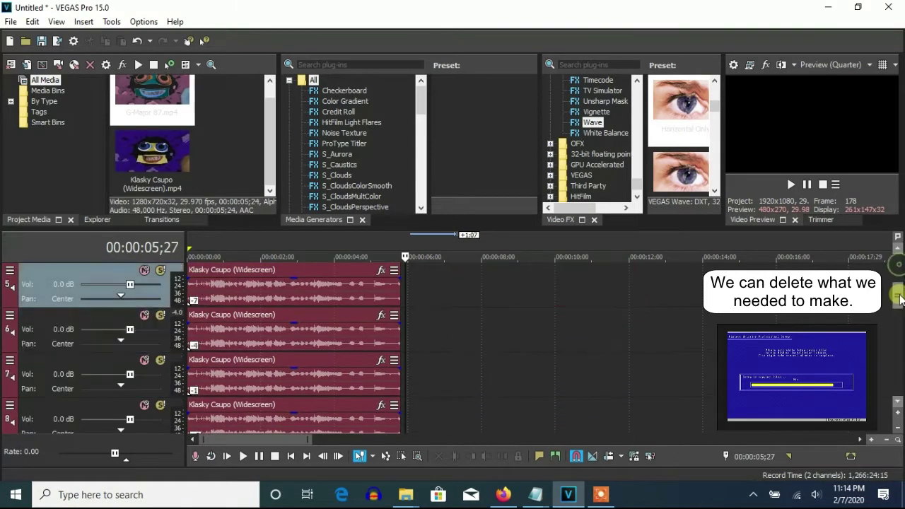
pyautogui.rightClick(403, 374)
pyautogui.click(424, 271)
pyautogui.rightClick(445, 354)
pyautogui.click(472, 255)
pyautogui.rightClick(442, 355)
pyautogui.click(472, 262)
pyautogui.rightClick(446, 356)
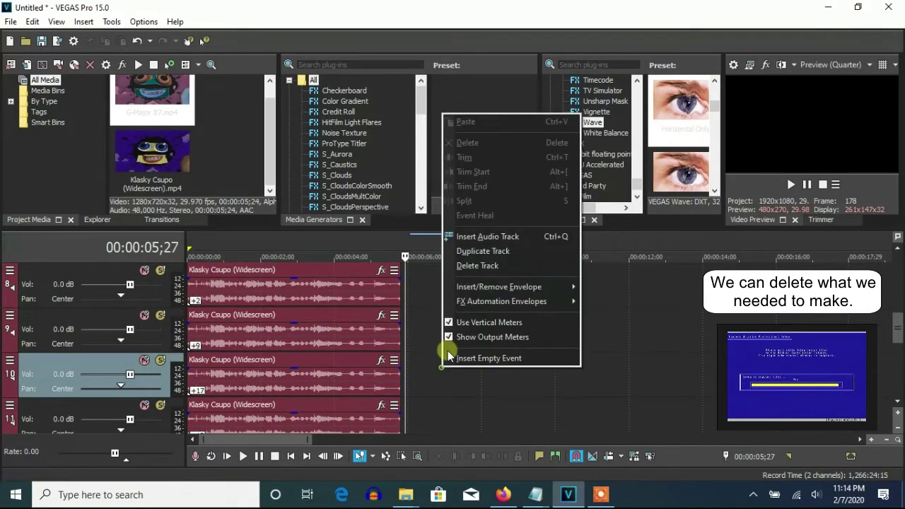
pyautogui.click(467, 262)
pyautogui.rightClick(445, 360)
pyautogui.click(472, 262)
pyautogui.rightClick(436, 367)
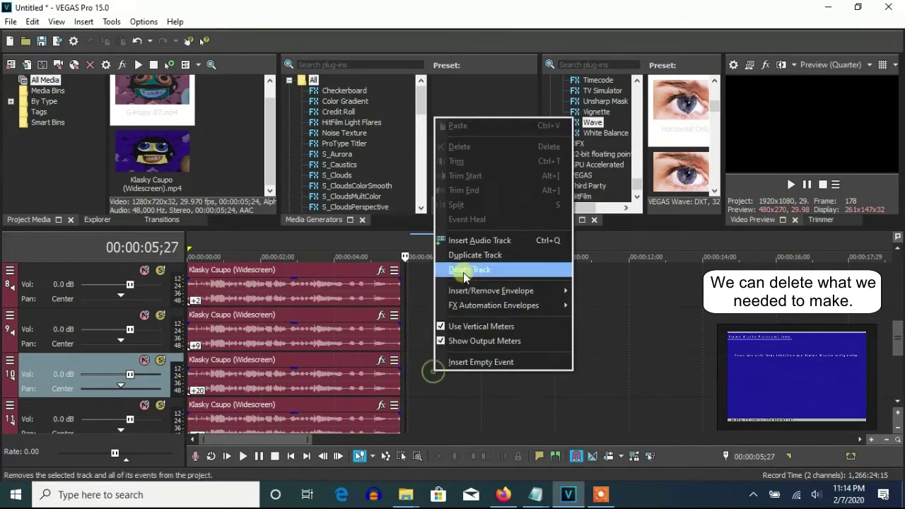
pyautogui.click(472, 263)
pyautogui.rightClick(441, 364)
pyautogui.click(464, 263)
pyautogui.rightClick(427, 369)
pyautogui.click(469, 269)
pyautogui.rightClick(432, 332)
pyautogui.click(464, 231)
pyautogui.rightClick(429, 338)
pyautogui.click(455, 238)
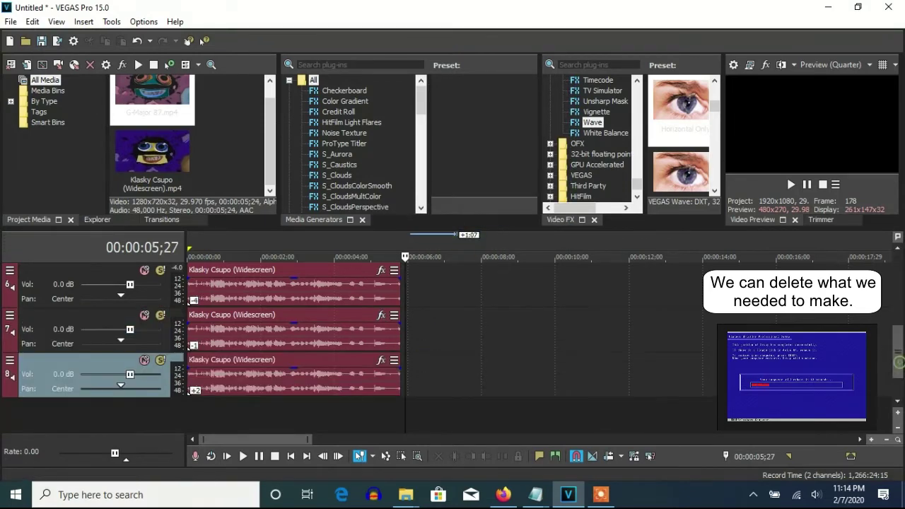
pyautogui.rightClick(500, 338)
pyautogui.click(520, 240)
pyautogui.rightClick(438, 340)
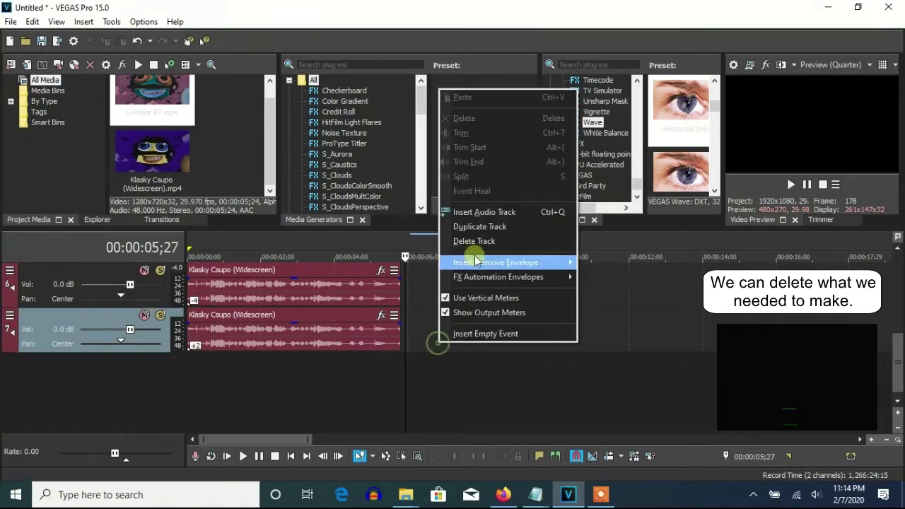
pyautogui.click(468, 240)
pyautogui.rightClick(438, 316)
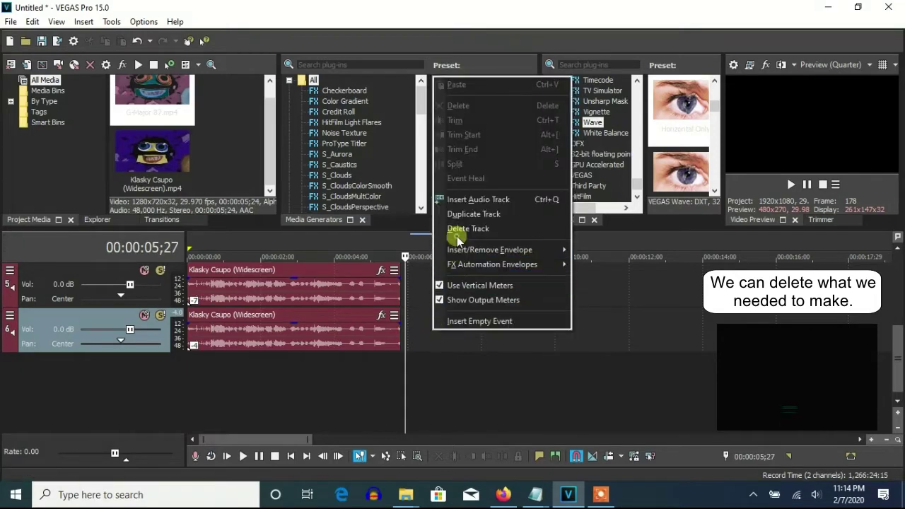
pyautogui.click(459, 228)
pyautogui.scroll(1, 896, 350)
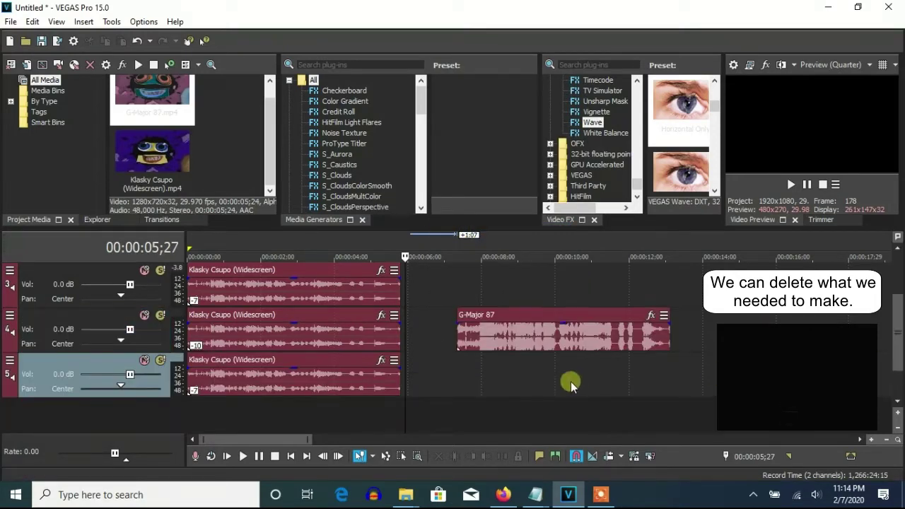
pyautogui.scroll(1, 894, 311)
pyautogui.rightClick(550, 417)
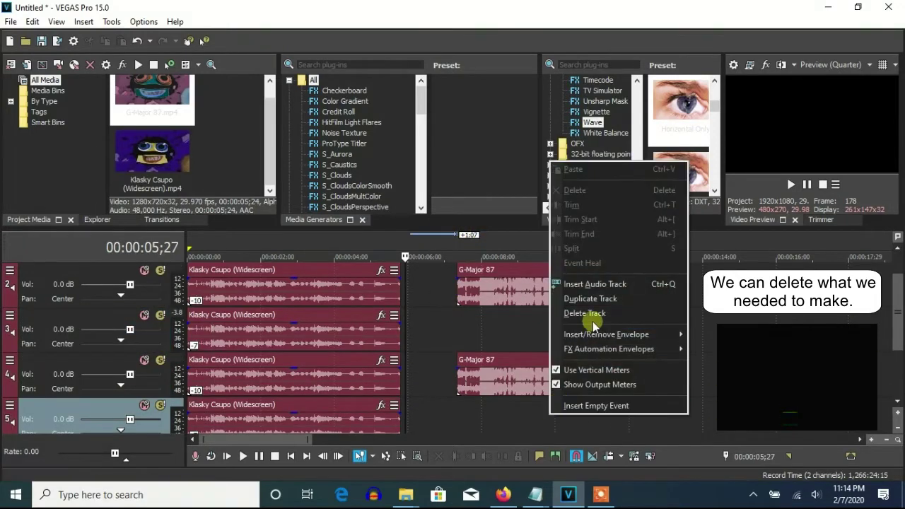
pyautogui.click(587, 313)
pyautogui.rightClick(491, 341)
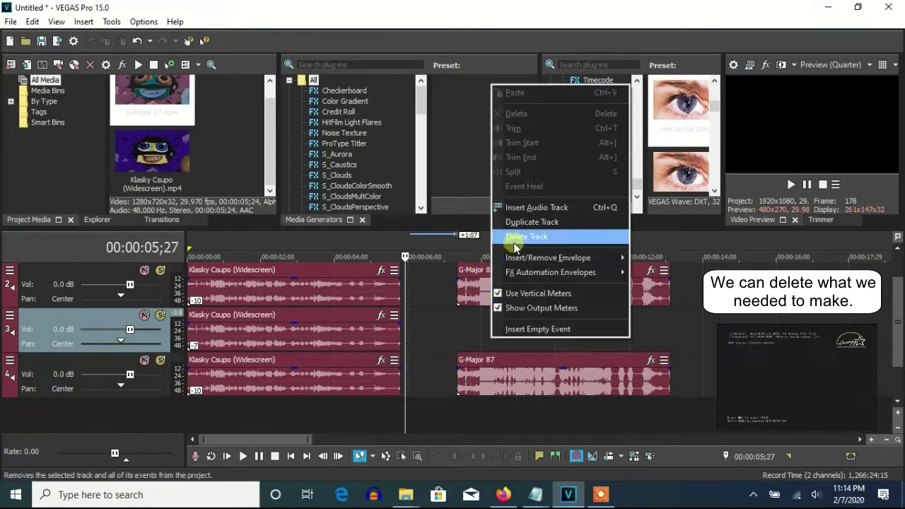
pyautogui.click(513, 237)
# Delete the remaining Klasky Csupo video and audio events, and move the G-Major 87 events to the start of the timeline.
pyautogui.click(244, 333)
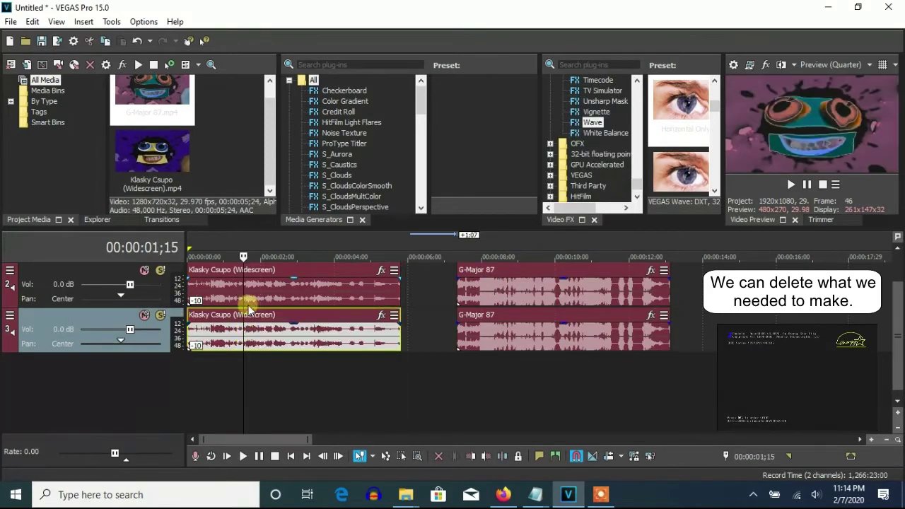
pyautogui.press('Delete')
pyautogui.moveTo(899, 325); pyautogui.dragTo(899, 282)
pyautogui.click(293, 286)
pyautogui.press('Delete')
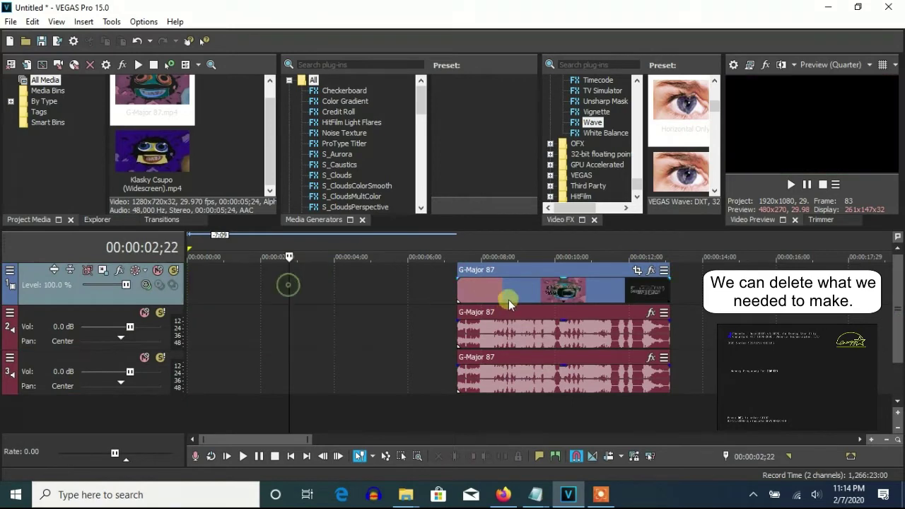
pyautogui.moveTo(467, 292); pyautogui.dragTo(236, 289)
pyautogui.moveTo(509, 377); pyautogui.dragTo(229, 374)
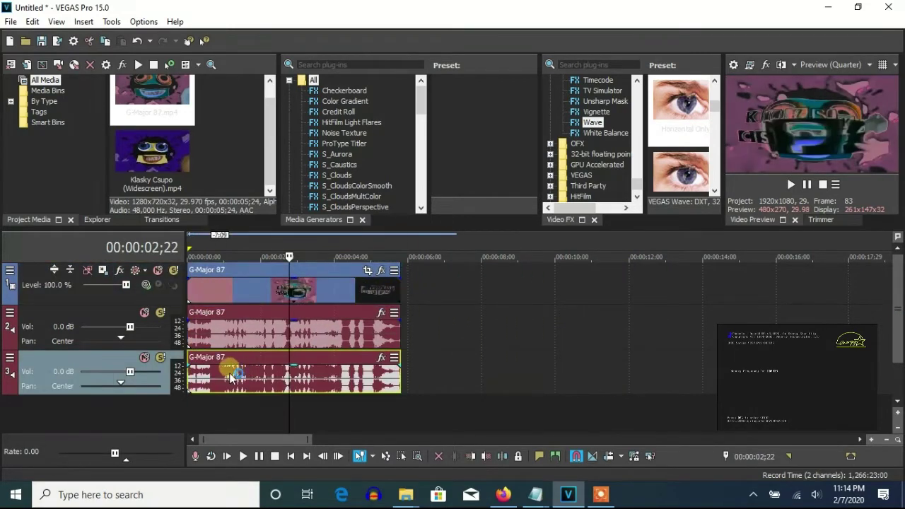
# Apply the Gradient Map effect to the G-Major 87 video event with the G-Major 39/G-Major 54 preset.
pyautogui.click(247, 289)
pyautogui.rightClick(275, 289)
pyautogui.click(353, 99)
pyautogui.scroll(1, 590, 120)
pyautogui.scroll(20, 590, 122)
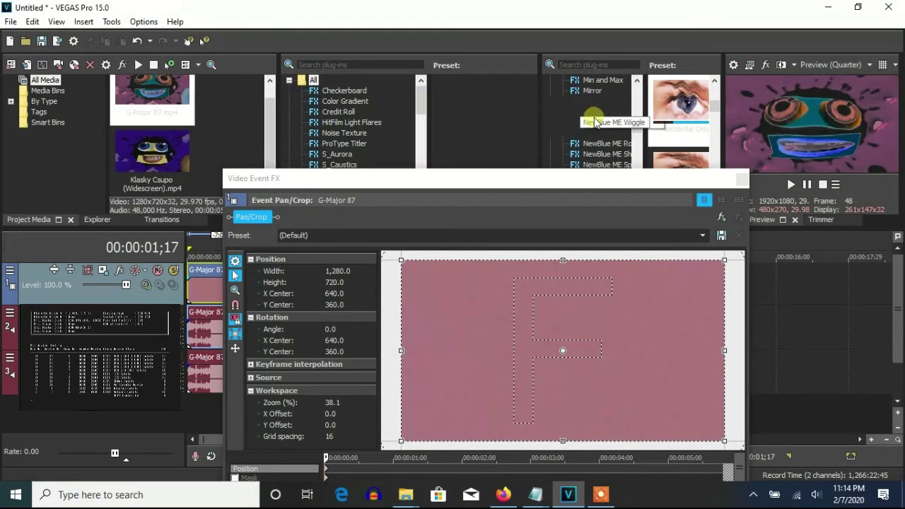
pyautogui.scroll(5, 613, 127)
pyautogui.moveTo(604, 133); pyautogui.dragTo(705, 235)
pyautogui.click(702, 234)
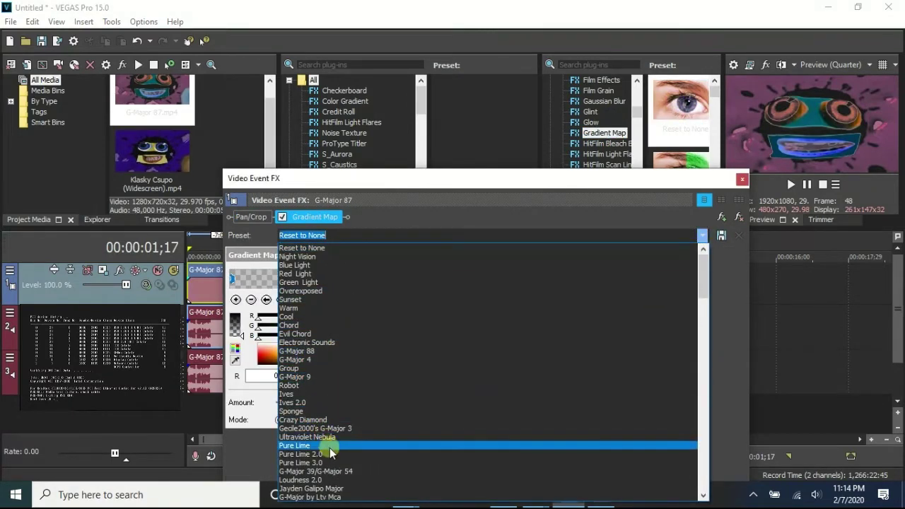
pyautogui.click(330, 471)
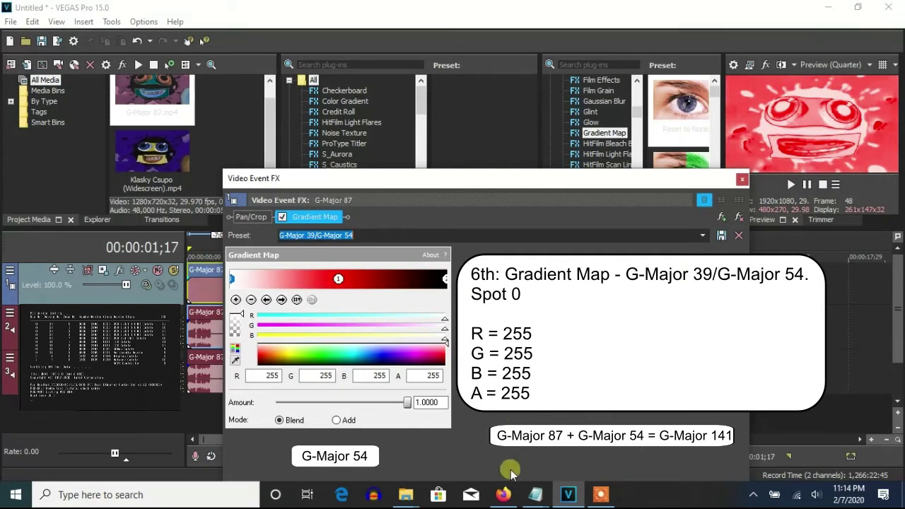
# Check the RGBA values of gradient spots 1 and 2 in the Gradient Map effect.
pyautogui.click(338, 281)
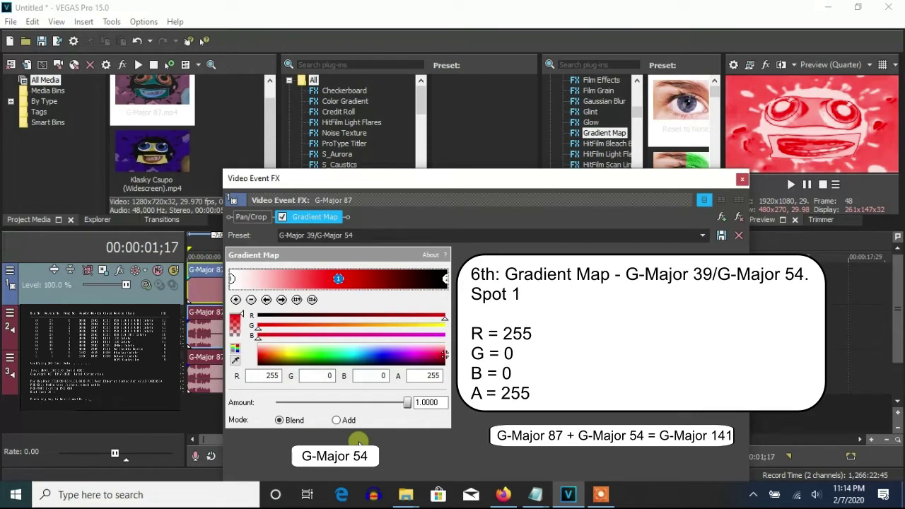
pyautogui.click(445, 281)
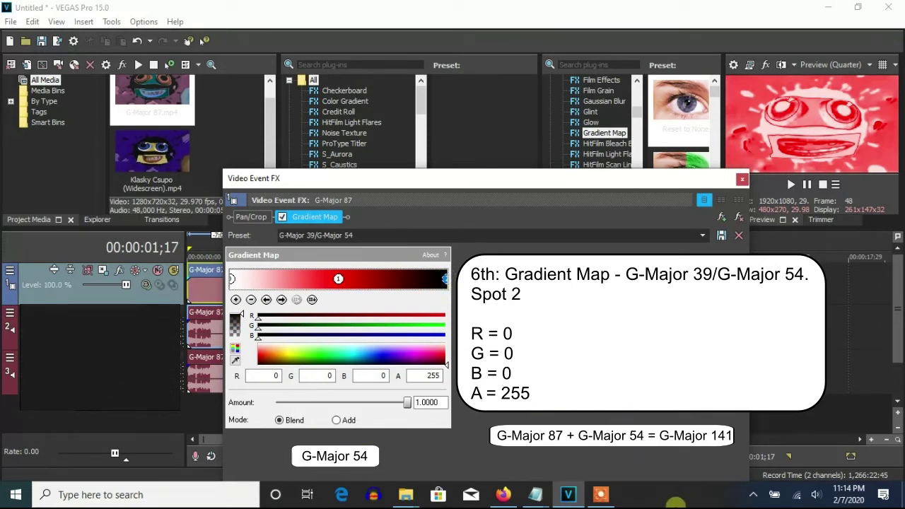
pyautogui.click(742, 182)
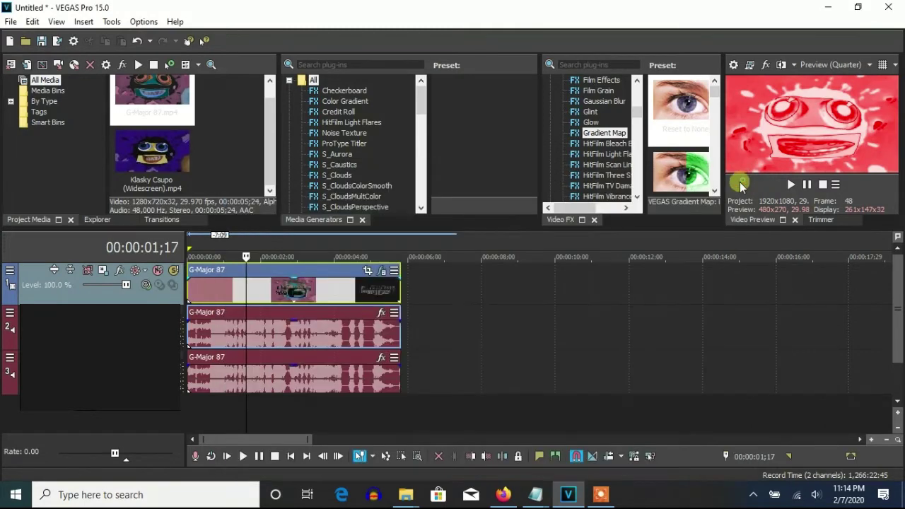
# Set the first G-Major 87 audio event to the élastique method with Pro stretch attributes and a pitch change of 5.
pyautogui.rightClick(323, 324)
pyautogui.click(356, 476)
pyautogui.click(448, 207)
pyautogui.click(438, 228)
pyautogui.click(438, 228)
pyautogui.click(453, 240)
pyautogui.doubleClick(526, 278)
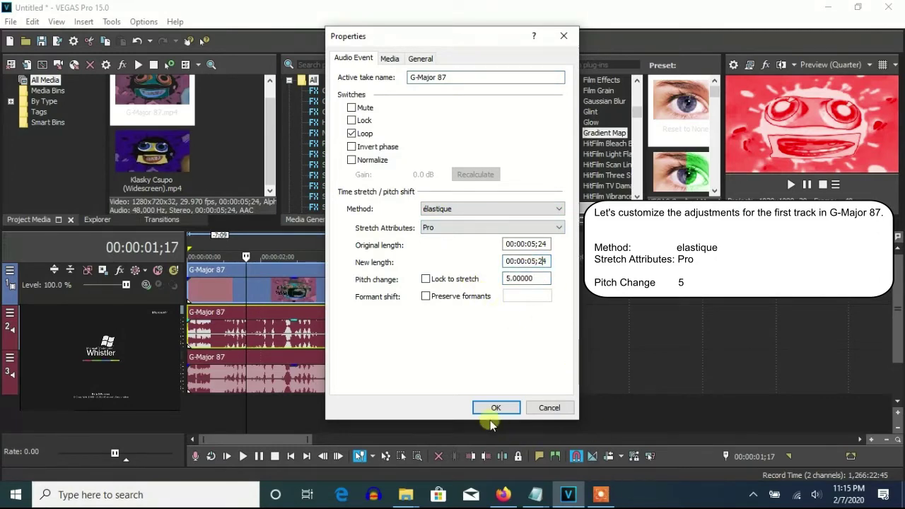
pyautogui.click(495, 408)
# Set the second G-Major 87 audio event to the élastique method with Pro stretch attributes and a pitch change of 10.
pyautogui.rightClick(368, 381)
pyautogui.click(355, 476)
pyautogui.click(450, 209)
pyautogui.click(448, 228)
pyautogui.doubleClick(526, 278)
pyautogui.write('10')
pyautogui.click(542, 260)
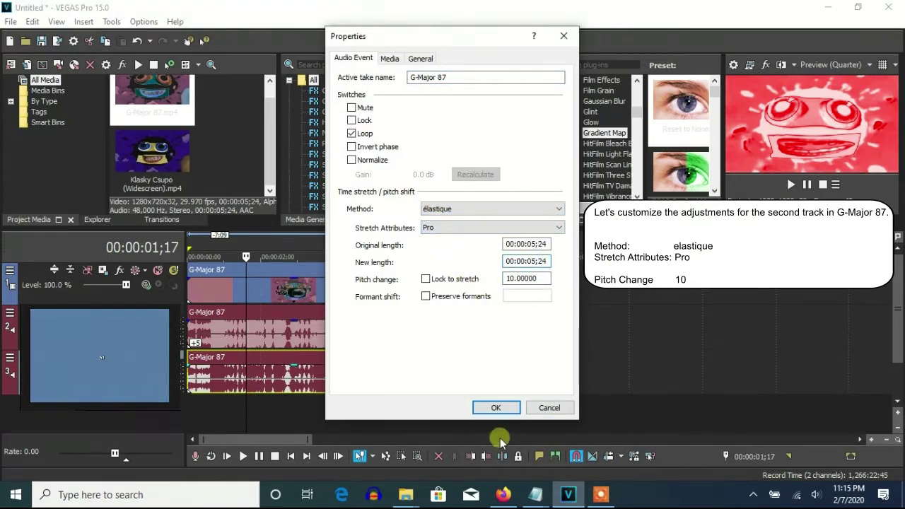
pyautogui.click(496, 408)
# Duplicate the second G-Major 87 audio track and set the third audio event's pitch change to 14.19.
pyautogui.rightClick(523, 373)
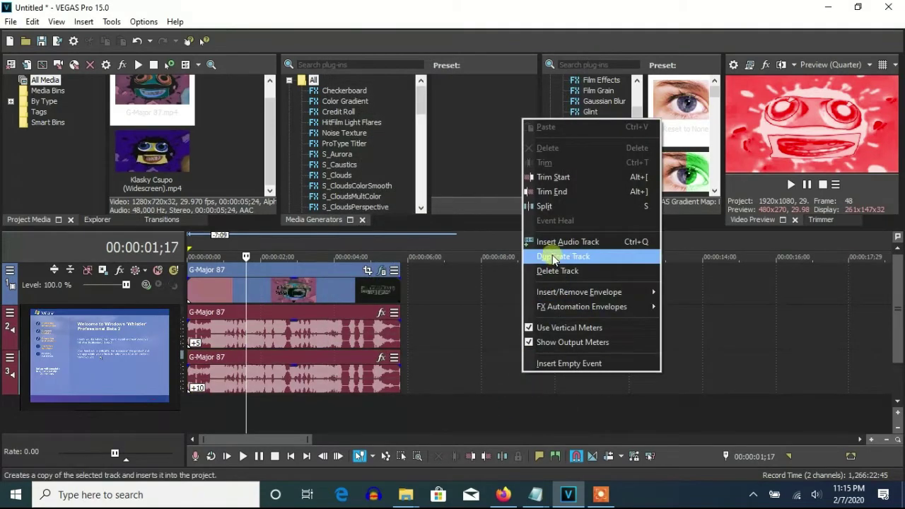
pyautogui.click(549, 255)
pyautogui.rightClick(309, 428)
pyautogui.click(344, 460)
pyautogui.moveTo(537, 279); pyautogui.dragTo(527, 279)
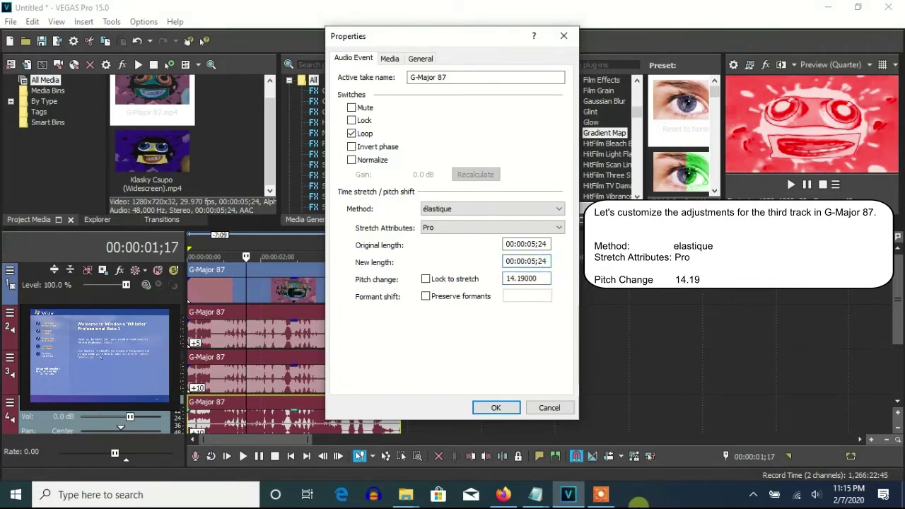
pyautogui.click(495, 408)
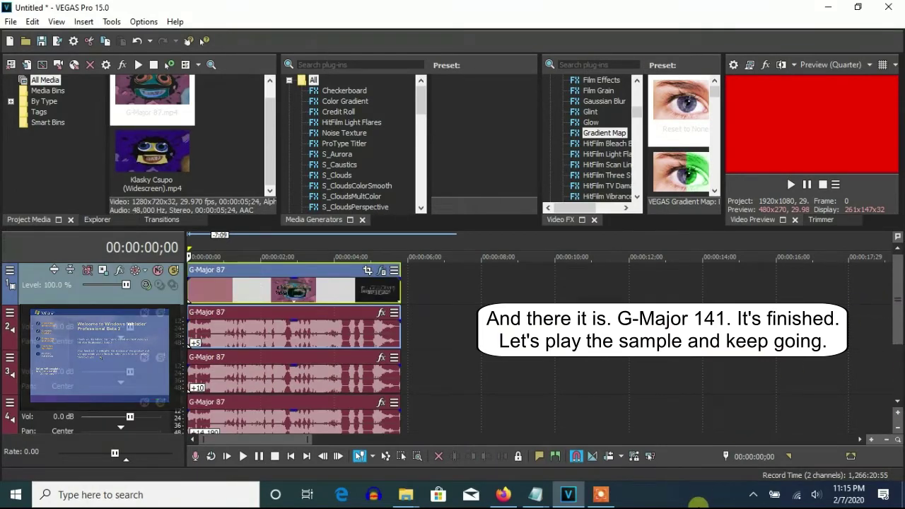
# Play the G-Major 141 result from the start of the timeline.
pyautogui.press('space')
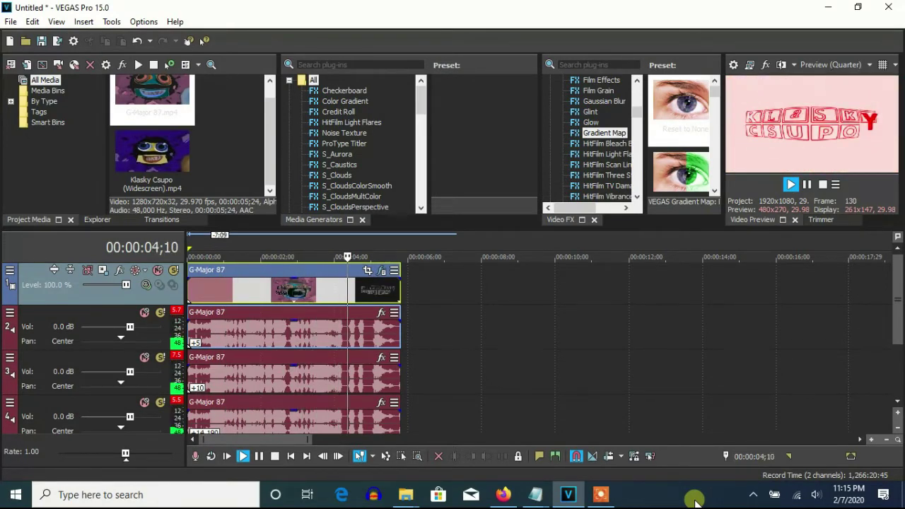
pyautogui.click(600, 494)
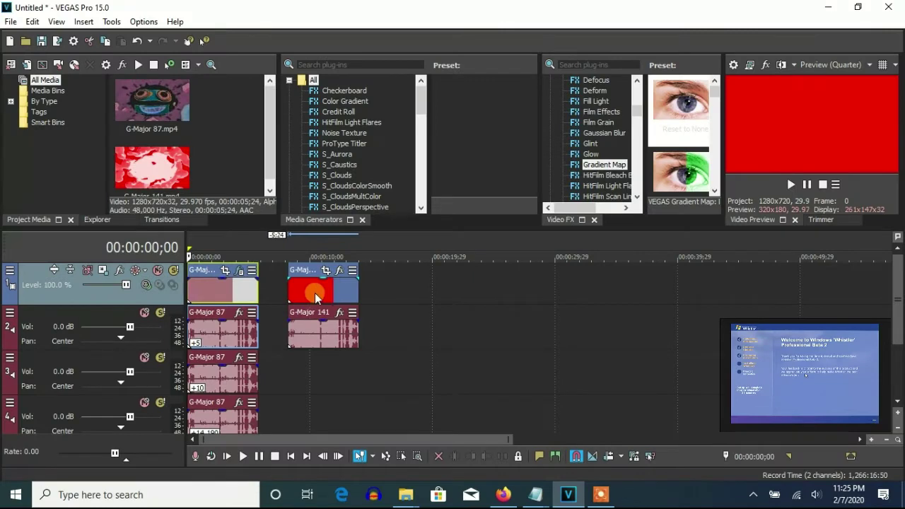
# Delete the G-Major 87 video and audio events and move the G-Major 141 clip to the start of the timeline.
pyautogui.rightClick(218, 433)
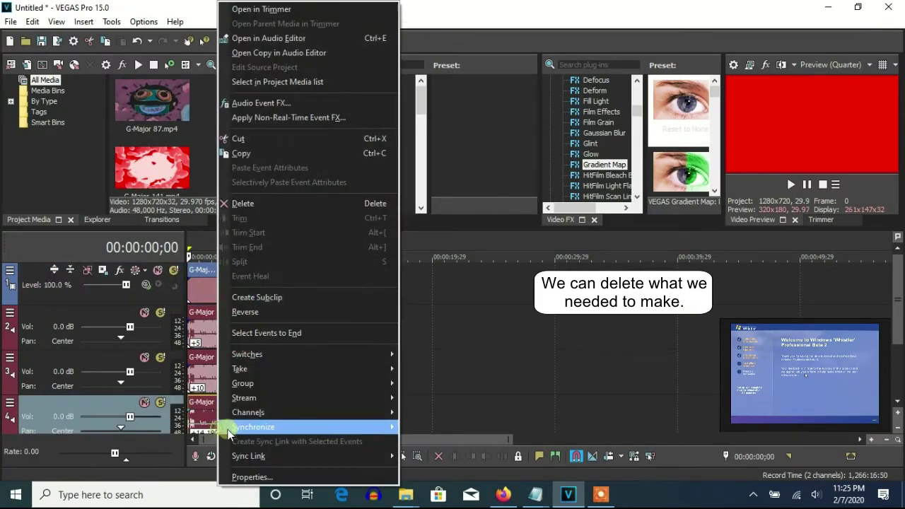
pyautogui.click(242, 203)
pyautogui.rightClick(217, 374)
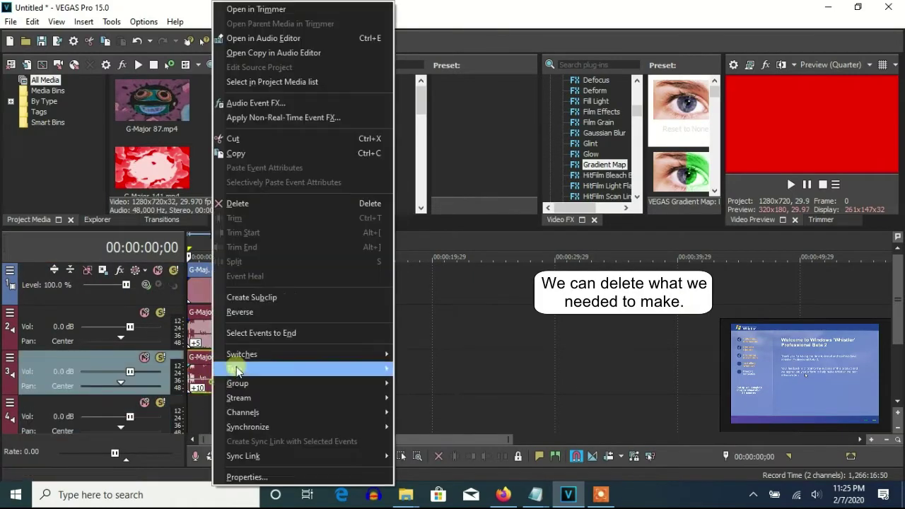
pyautogui.click(232, 202)
pyautogui.click(197, 302)
pyautogui.press('Delete')
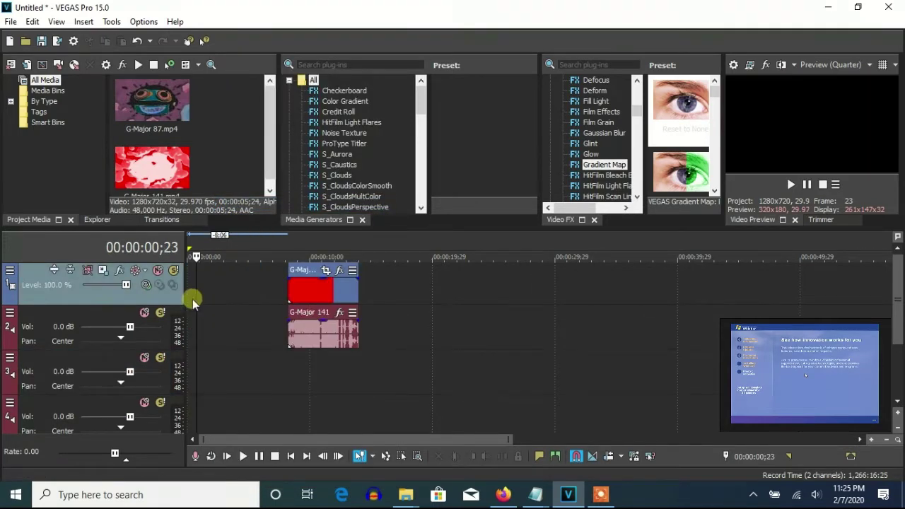
pyautogui.moveTo(329, 287); pyautogui.dragTo(209, 288)
pyautogui.click(231, 286)
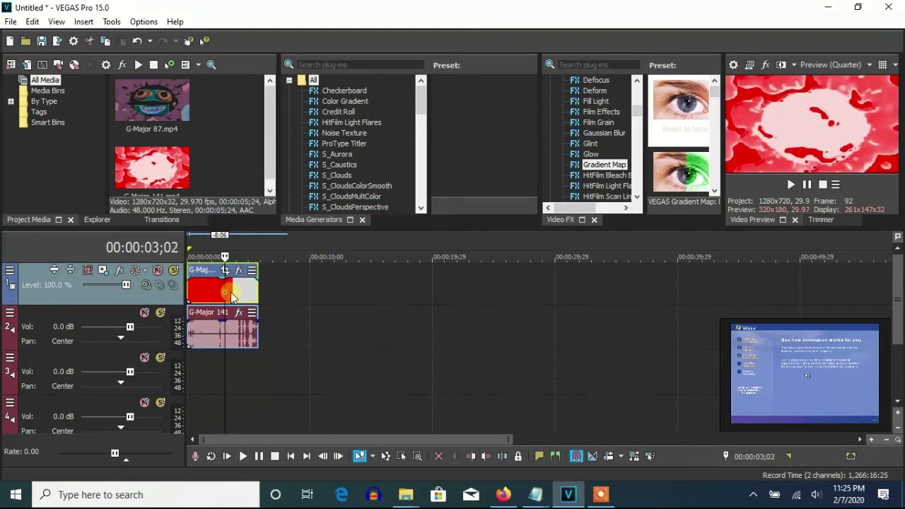
# Apply the HSL Adjust effect with the Max Saturation preset to the G-Major 141 video event.
pyautogui.rightClick(235, 286)
pyautogui.click(267, 104)
pyautogui.scroll(-1, 588, 153)
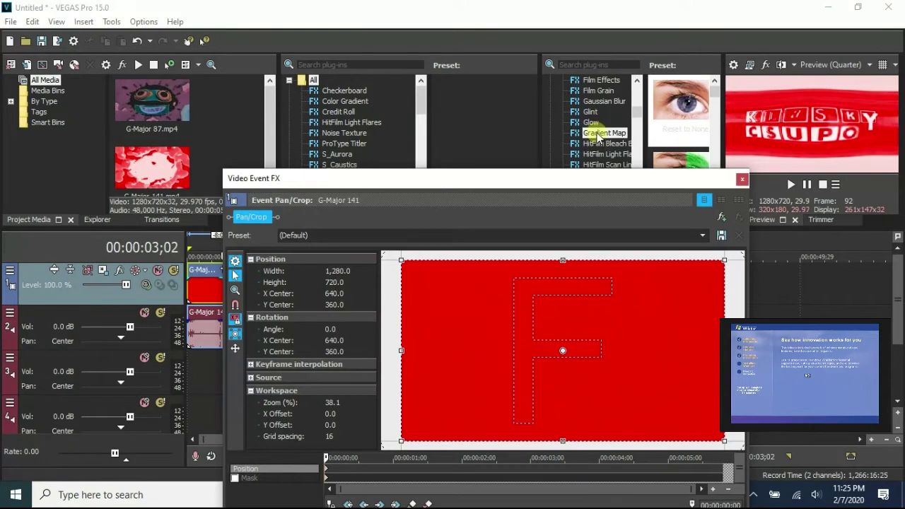
pyautogui.scroll(-3, 594, 145)
pyautogui.click(599, 122)
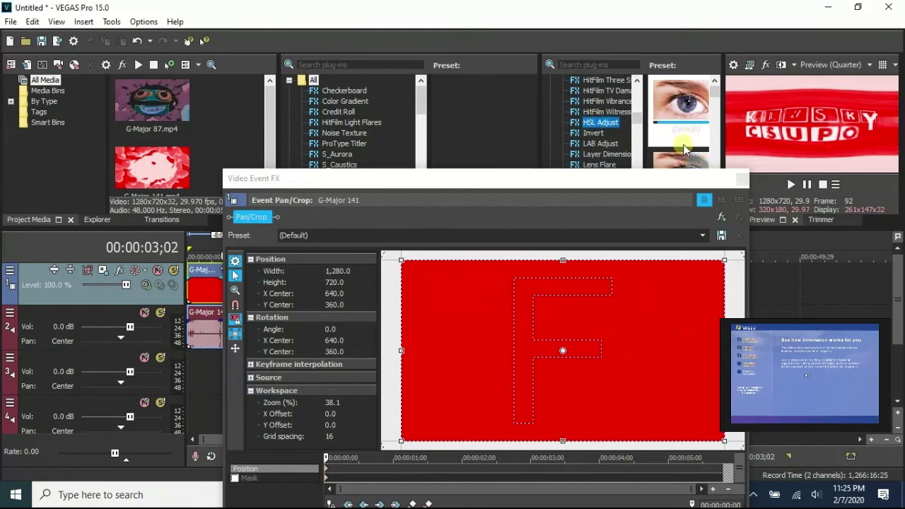
pyautogui.moveTo(684, 141); pyautogui.dragTo(542, 347)
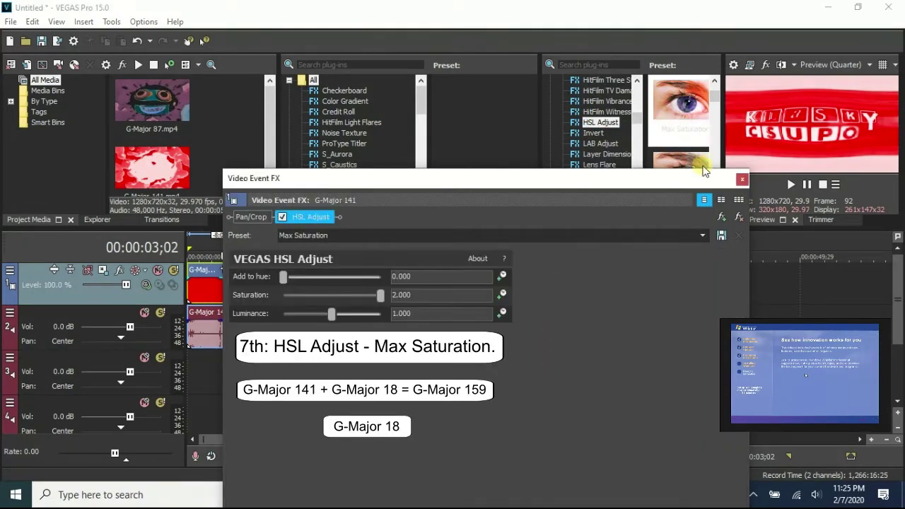
pyautogui.click(742, 179)
# Set the G-Major 141 audio event's pitch change to -8 with the élastique method and Pro stretch attributes.
pyautogui.rightClick(263, 351)
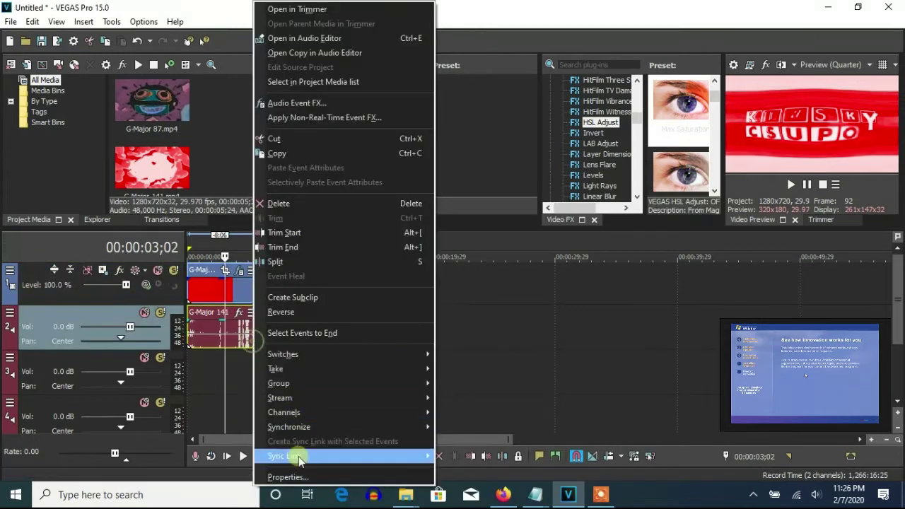
pyautogui.click(297, 476)
pyautogui.click(521, 278)
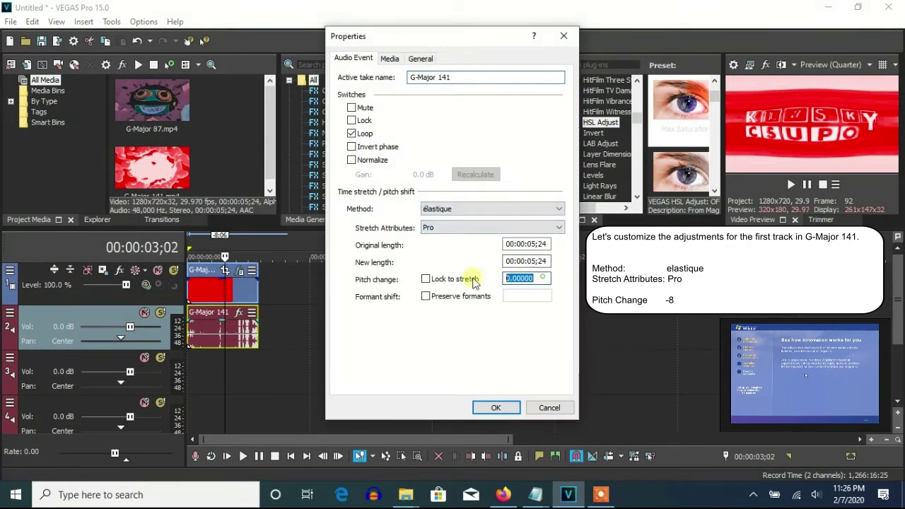
pyautogui.write('-8')
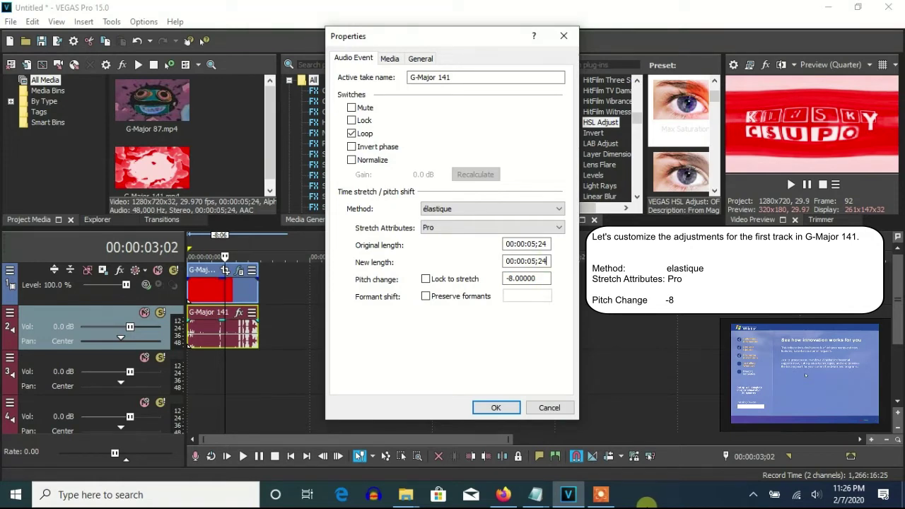
pyautogui.click(497, 408)
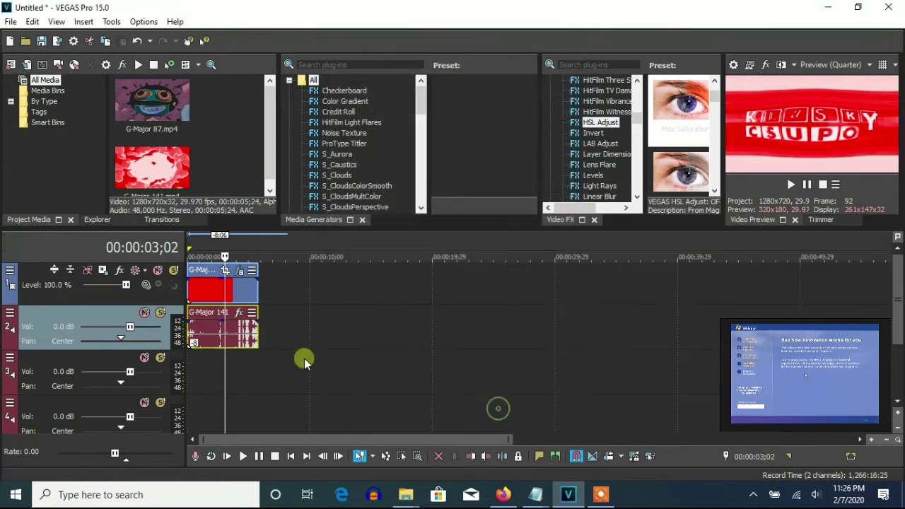
# Duplicate the G-Major 141 audio track and set the copied audio event's pitch change to 0.
pyautogui.rightClick(288, 326)
pyautogui.click(317, 208)
pyautogui.rightClick(240, 382)
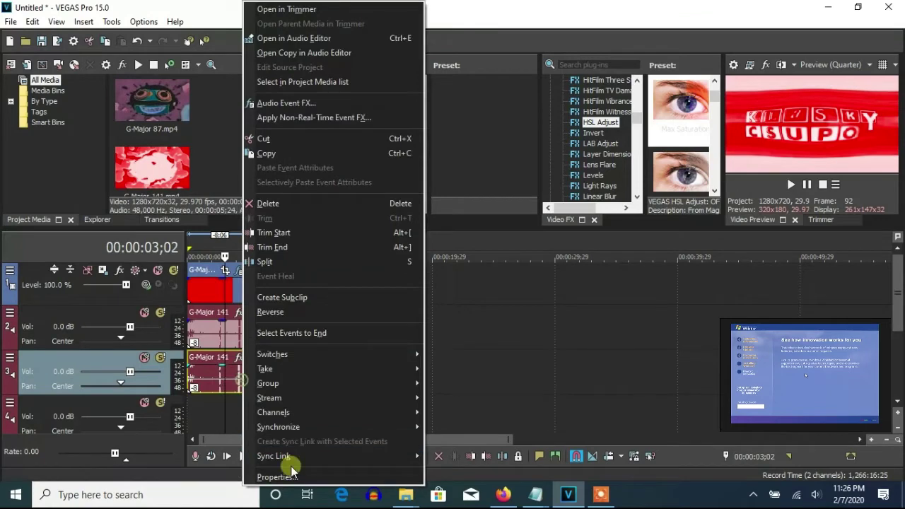
pyautogui.click(289, 460)
pyautogui.click(522, 277)
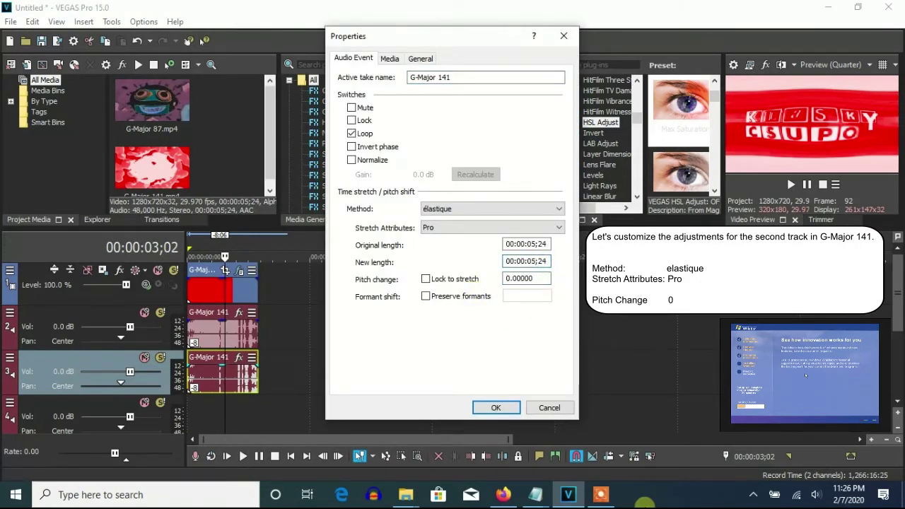
pyautogui.click(495, 408)
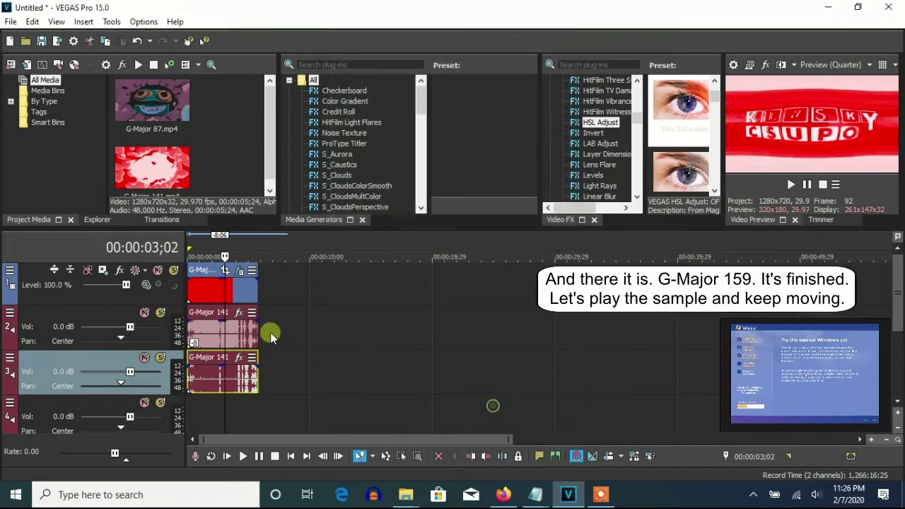
# Play the G-Major 159 result from the start of the timeline.
pyautogui.click(192, 286)
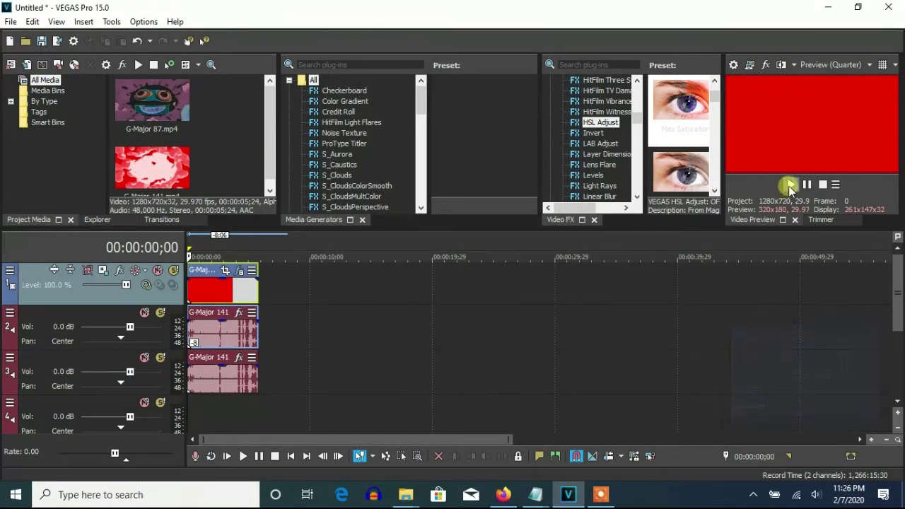
pyautogui.click(790, 184)
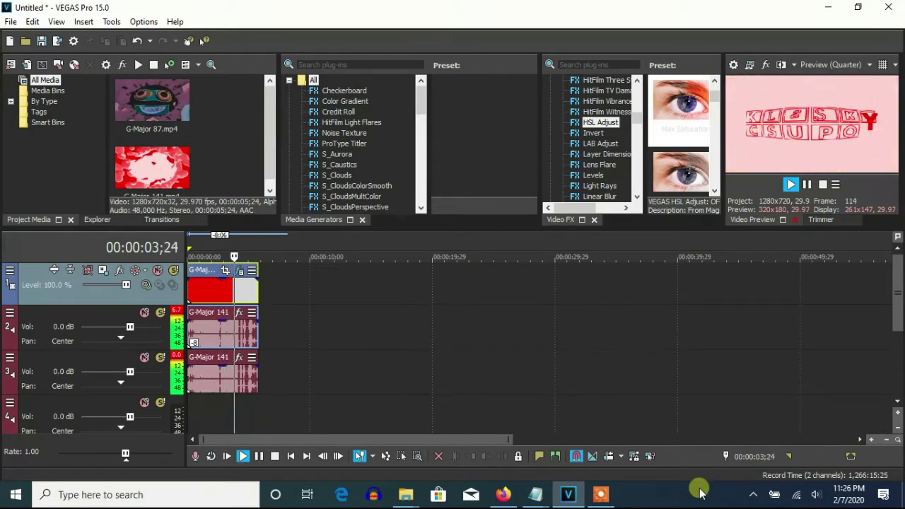
pyautogui.click(807, 184)
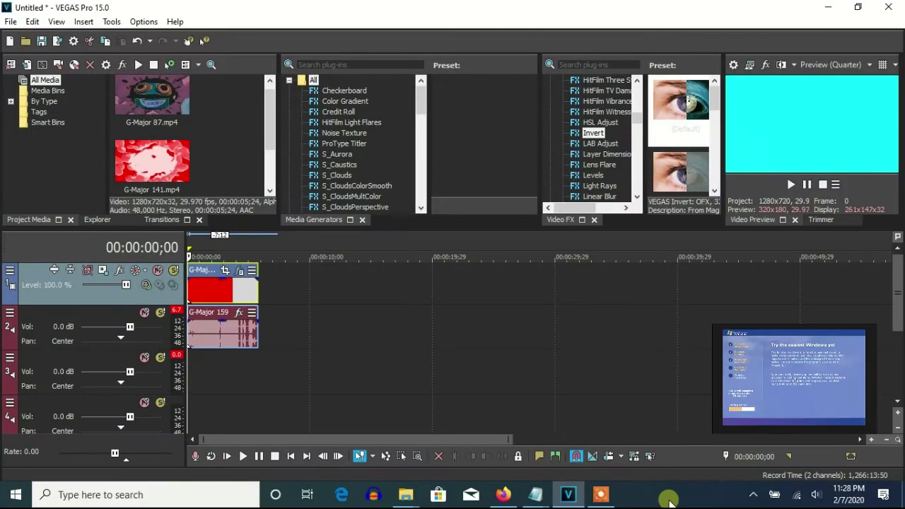
# Check the Invert effect's preset and blend amount on the G-Major 159 video event.
pyautogui.click(240, 271)
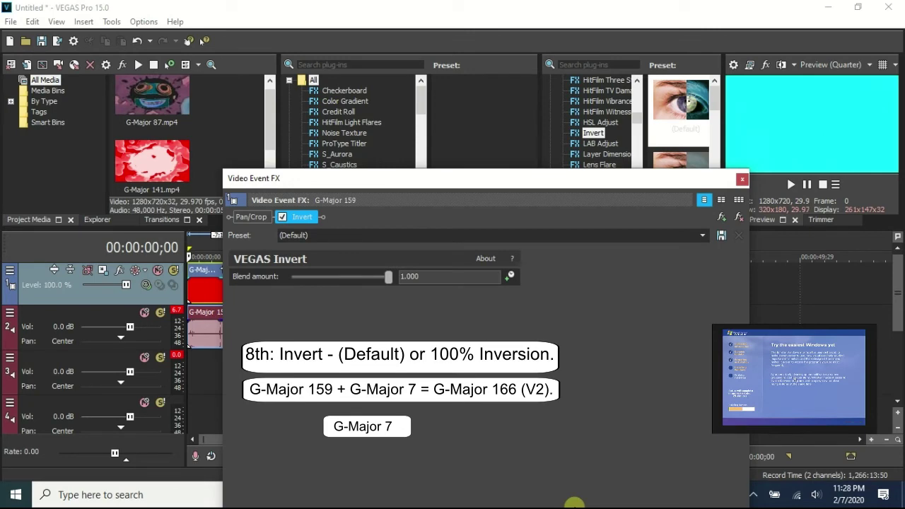
pyautogui.click(741, 180)
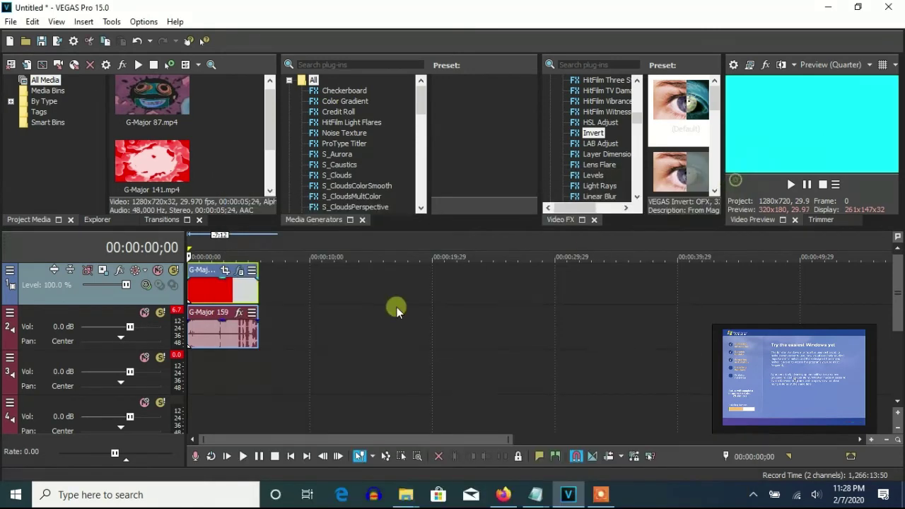
# Set the G-Major 159 audio event to the Classic method with A17. Drums, unpitched (minimum echo) stretch attributes.
pyautogui.rightClick(244, 340)
pyautogui.click(292, 475)
pyautogui.click(478, 209)
pyautogui.click(466, 233)
pyautogui.click(495, 366)
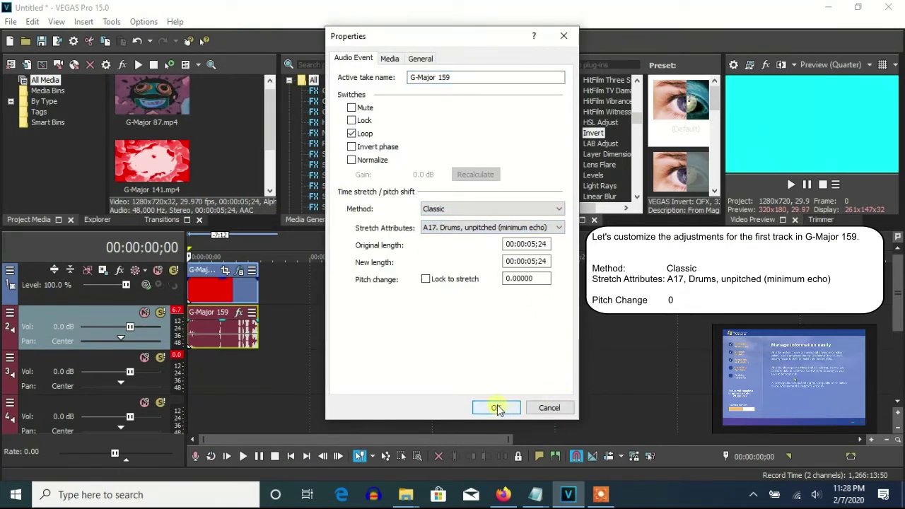
pyautogui.click(494, 408)
# Duplicate the G-Major 159 audio track and set the copied audio event's pitch change to 3.
pyautogui.rightClick(294, 338)
pyautogui.click(314, 233)
pyautogui.rightClick(233, 391)
pyautogui.click(272, 476)
pyautogui.doubleClick(526, 278)
pyautogui.write('3')
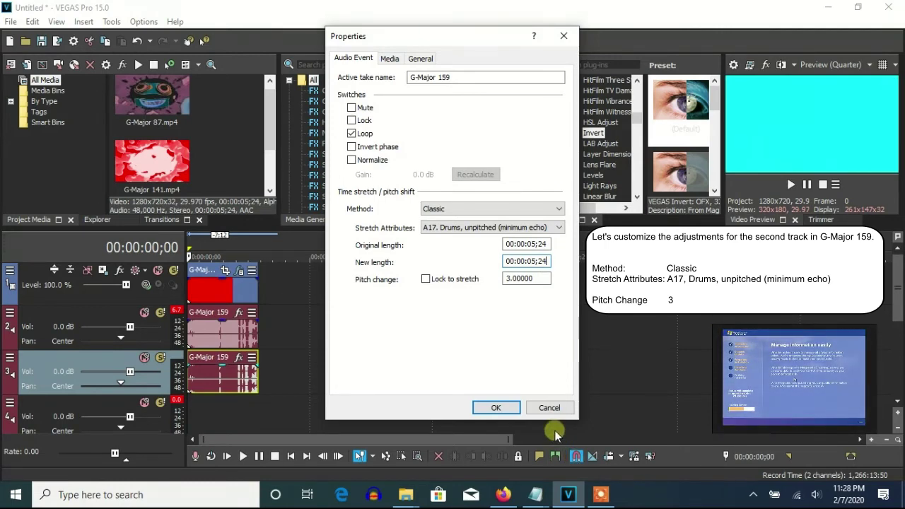
pyautogui.click(496, 408)
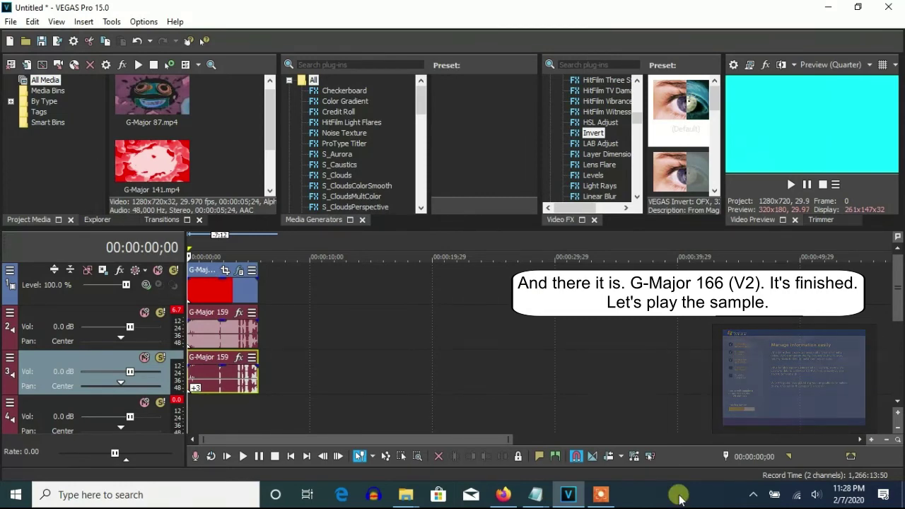
# Play the G-Major 166 (V2) result from the start of the timeline.
pyautogui.click(786, 185)
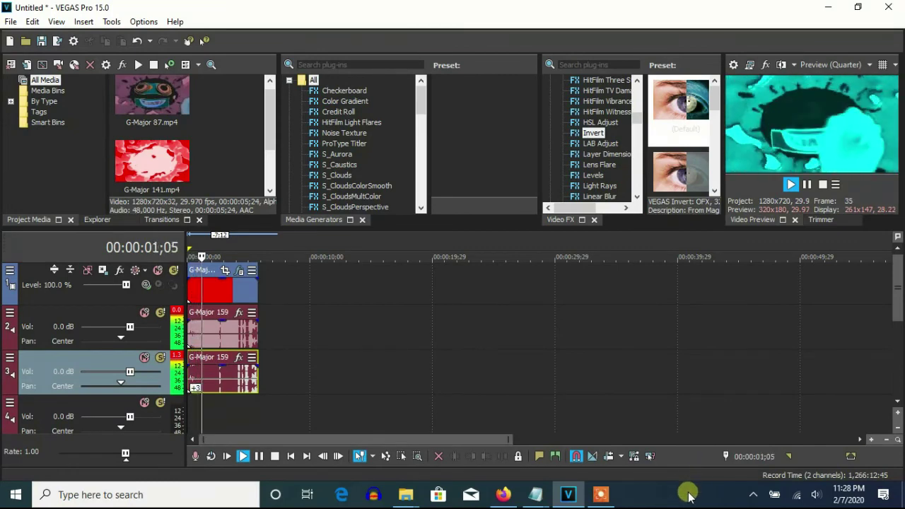